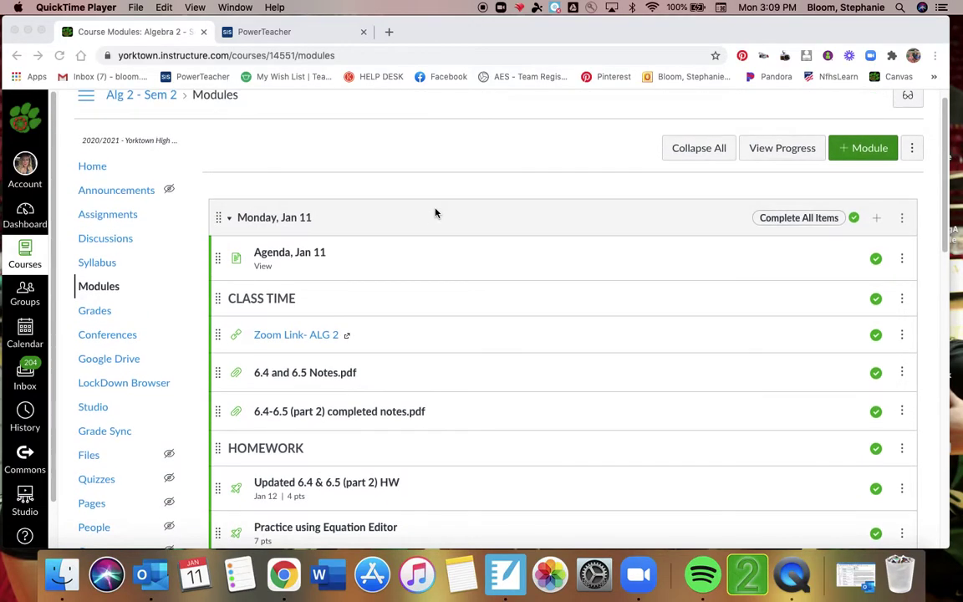
# Scroll Modules to the Practice using Equation Editor quiz and launch its student preview
pyautogui.scroll(-3, 435, 213)
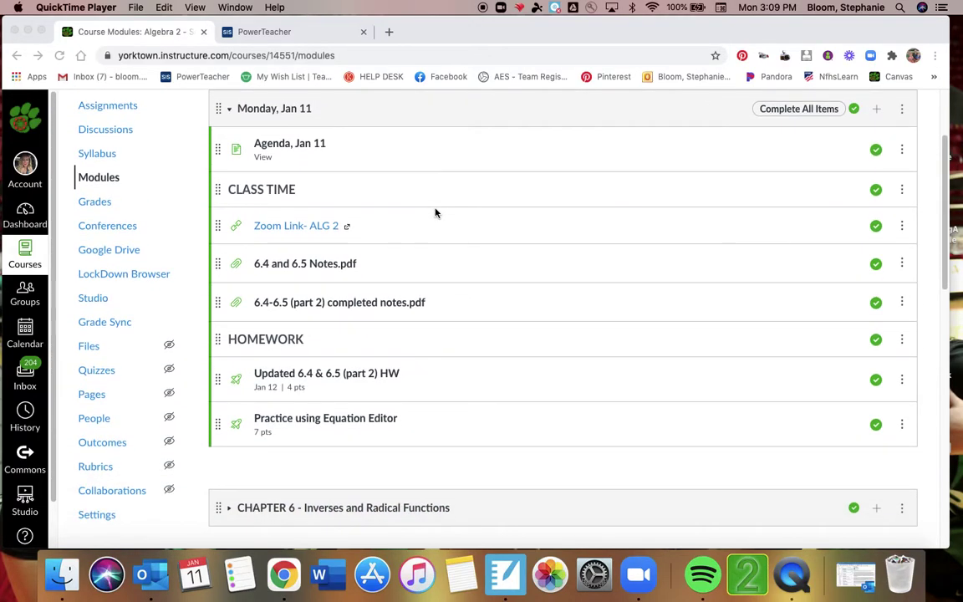
pyautogui.scroll(-2, 404, 317)
pyautogui.click(344, 346)
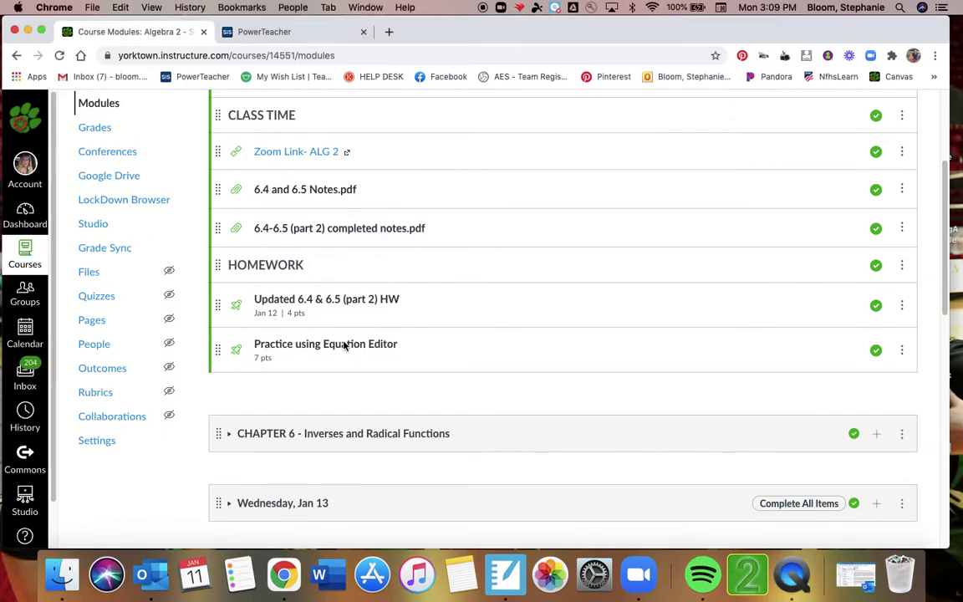
pyautogui.click(338, 347)
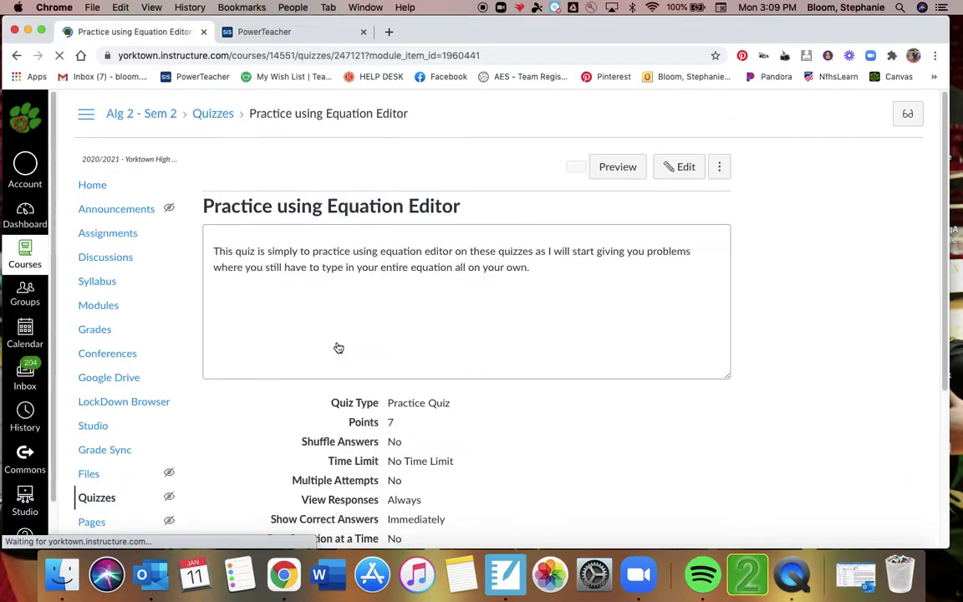
pyautogui.click(614, 167)
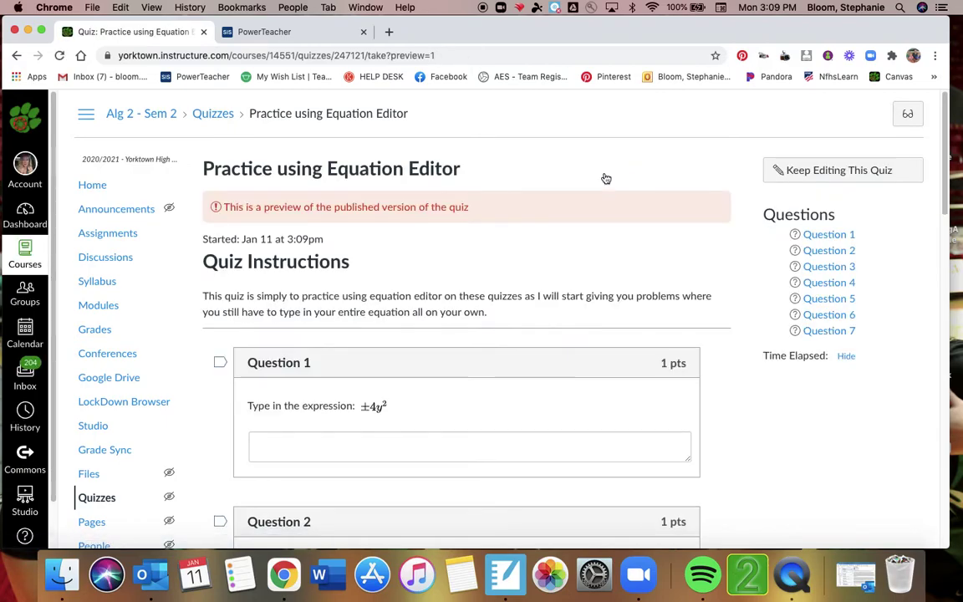
# Scroll the quiz preview down to Question 1's empty answer box asking for ±4y²
pyautogui.scroll(-1, 493, 282)
pyautogui.scroll(-3, 493, 282)
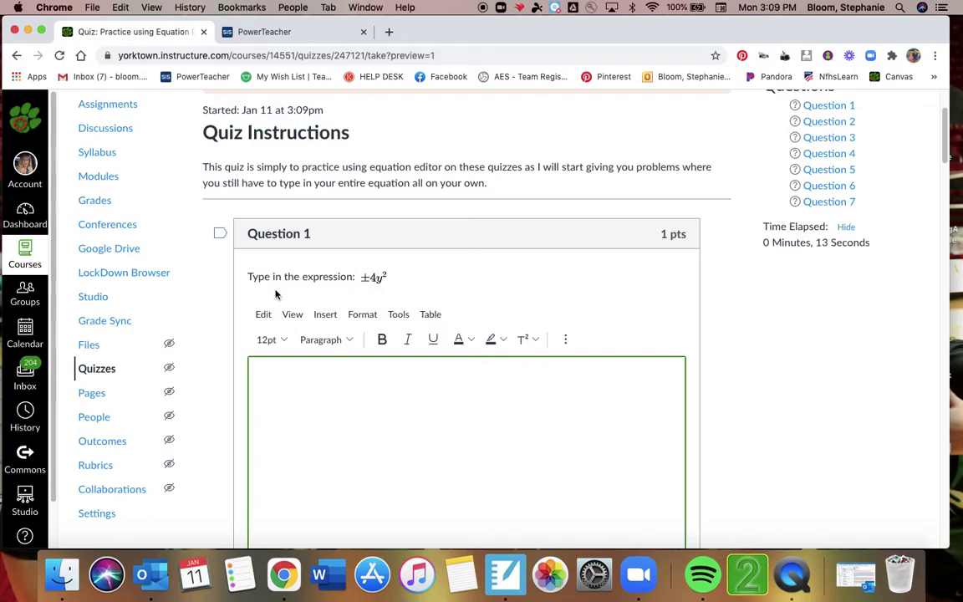
pyautogui.scroll(-5, 276, 292)
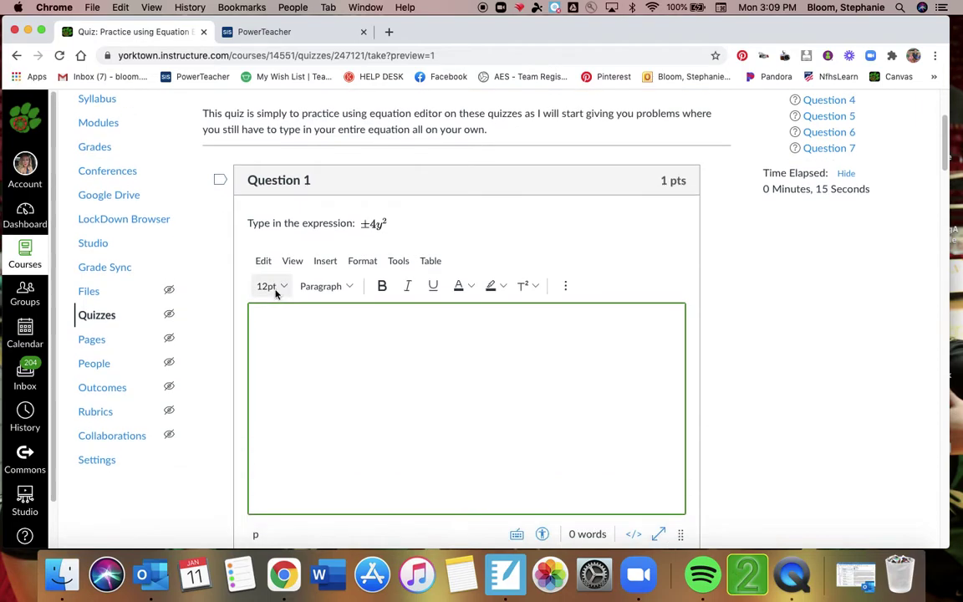
pyautogui.scroll(1, 275, 290)
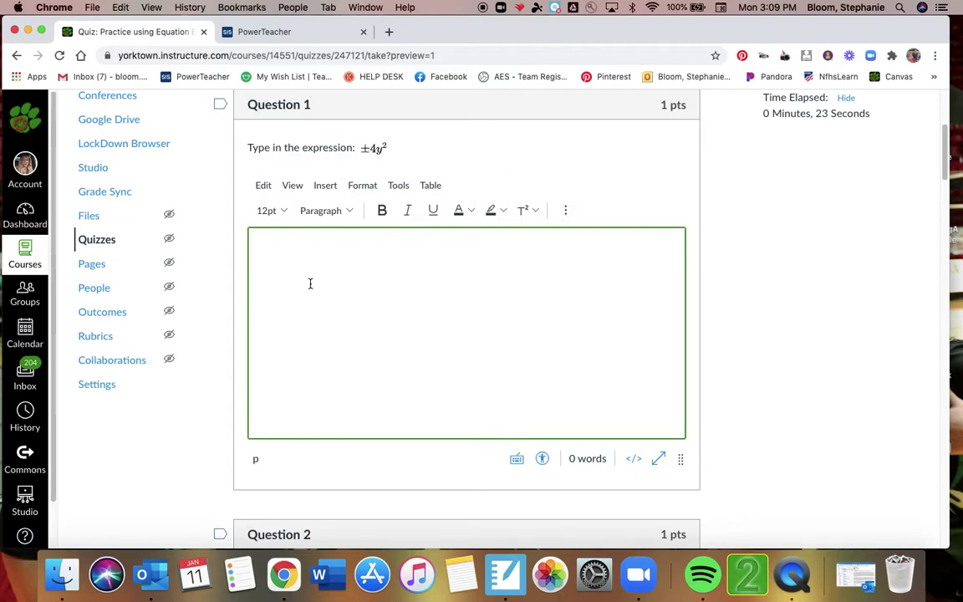
# Build ±4y² in the equation editor and insert it as Question 1's answer
pyautogui.click(565, 213)
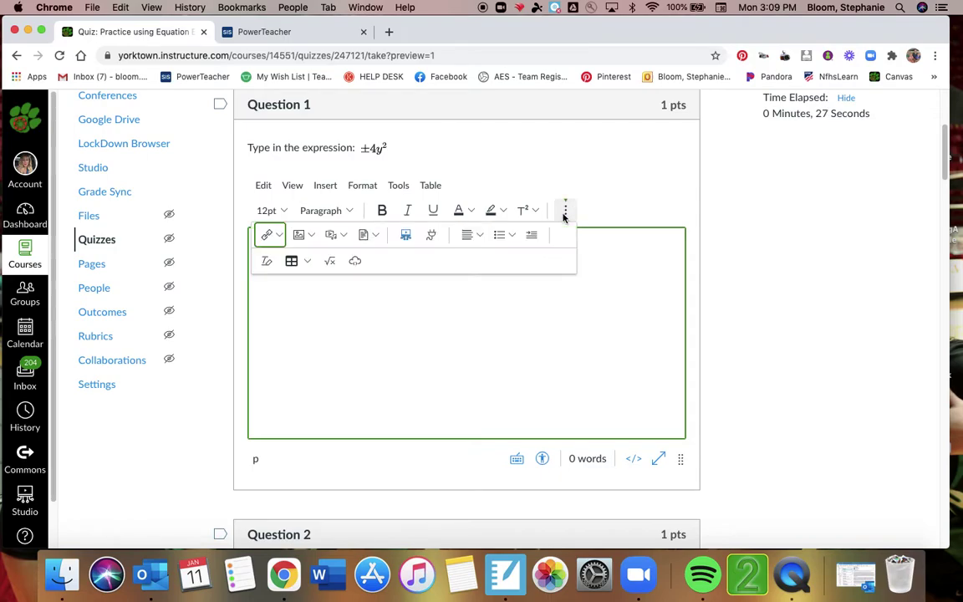
pyautogui.click(330, 265)
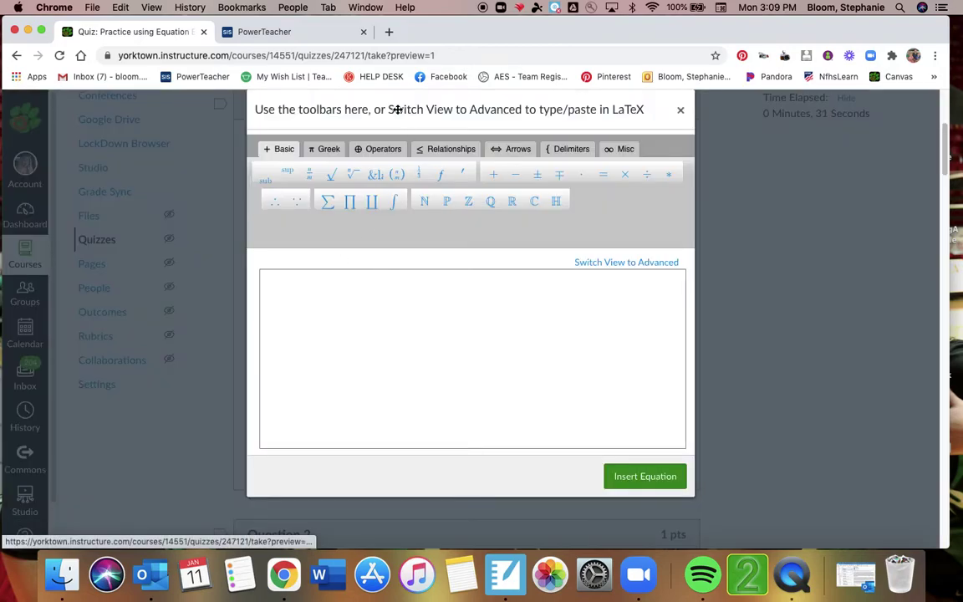
pyautogui.moveTo(389, 107); pyautogui.dragTo(576, 101)
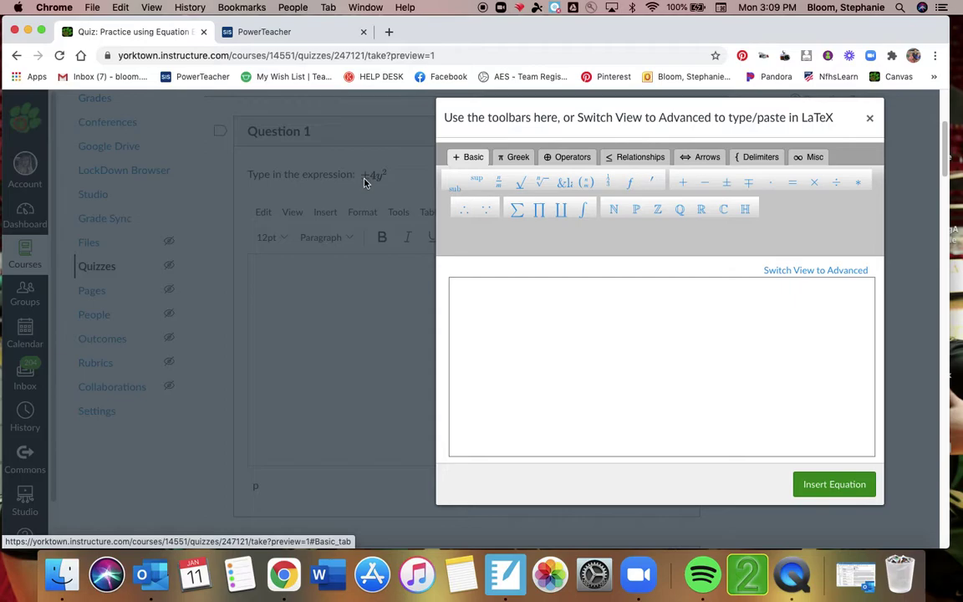
pyautogui.click(727, 183)
pyautogui.write('4')
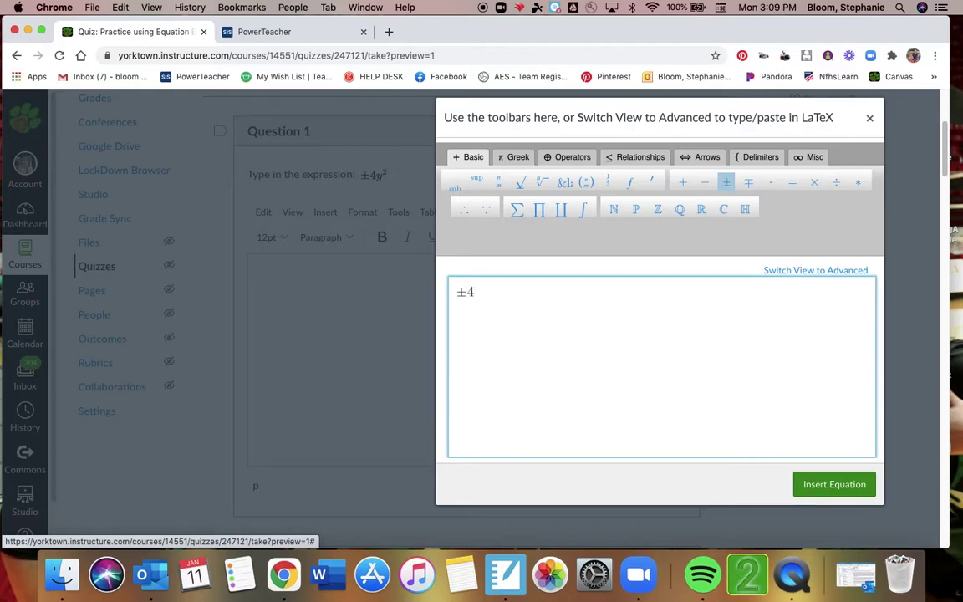
pyautogui.write('y')
pyautogui.click(477, 183)
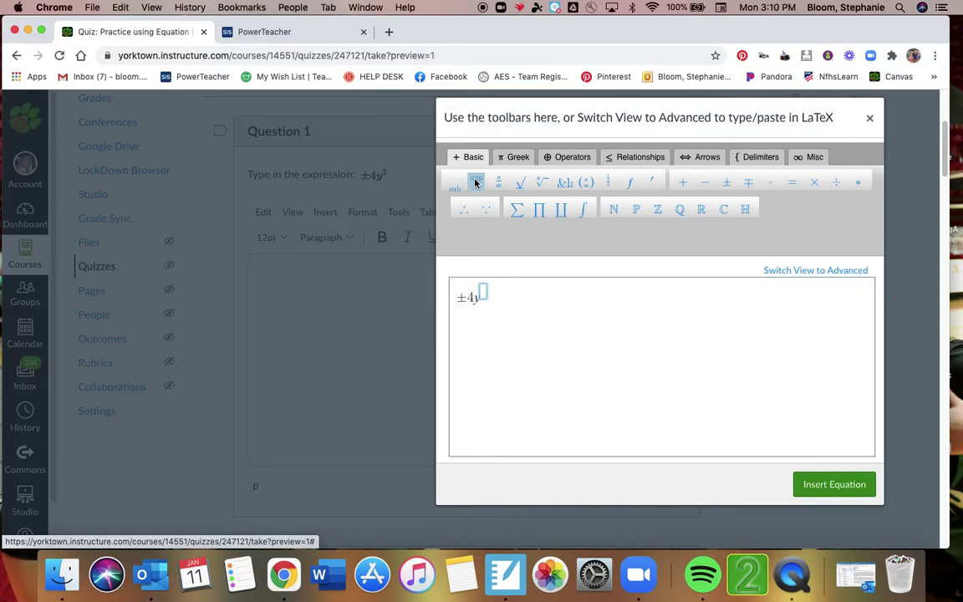
pyautogui.write('2')
pyautogui.click(810, 483)
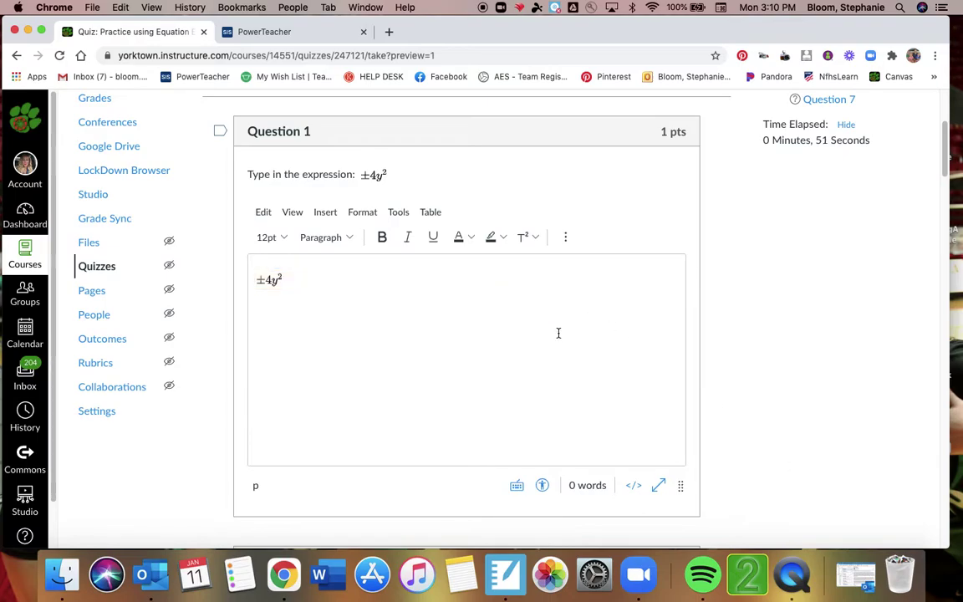
# Scroll to Question 2 and open the equation editor for its answer
pyautogui.scroll(-8, 558, 333)
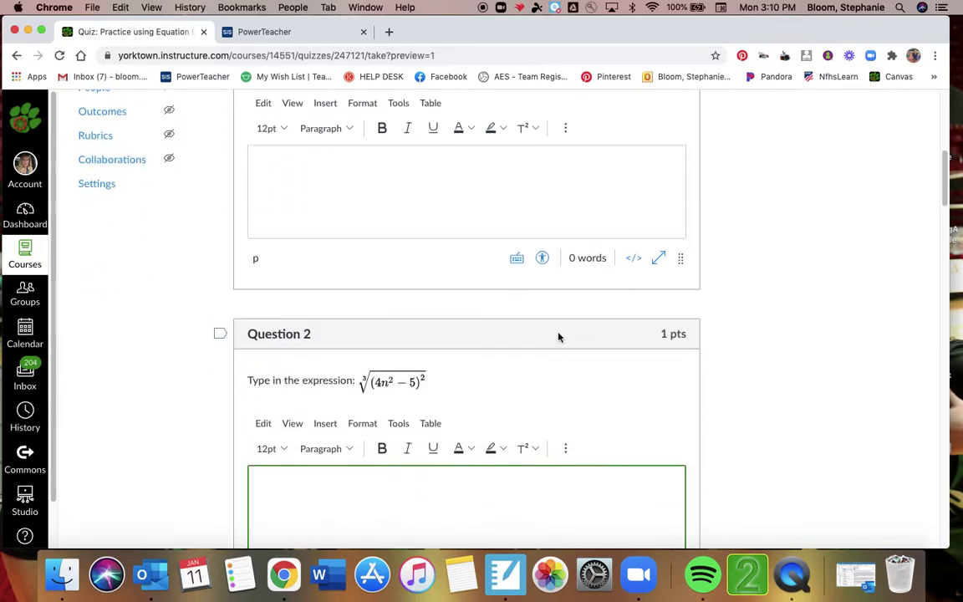
pyautogui.scroll(-4, 558, 337)
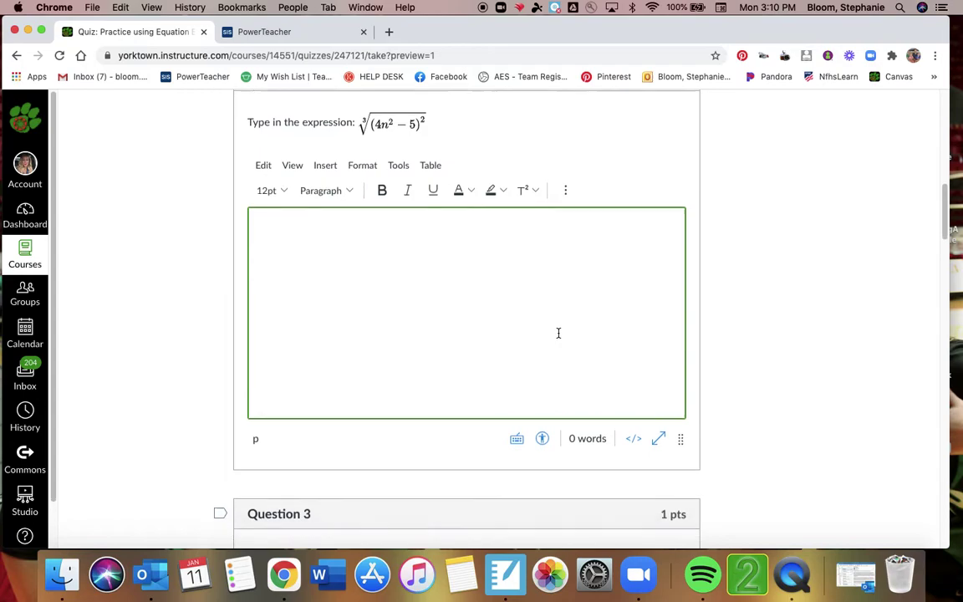
pyautogui.scroll(1, 559, 332)
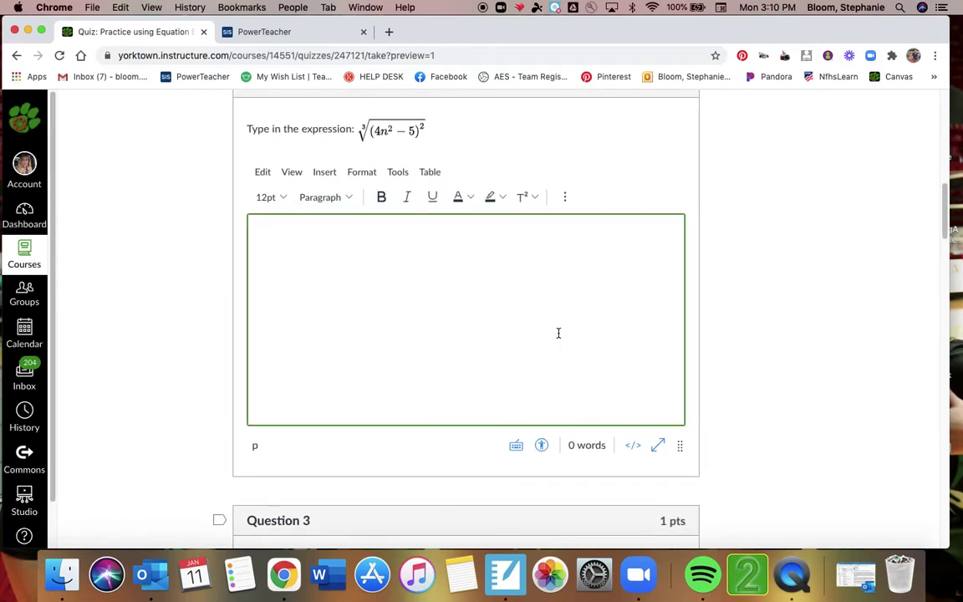
pyautogui.click(566, 199)
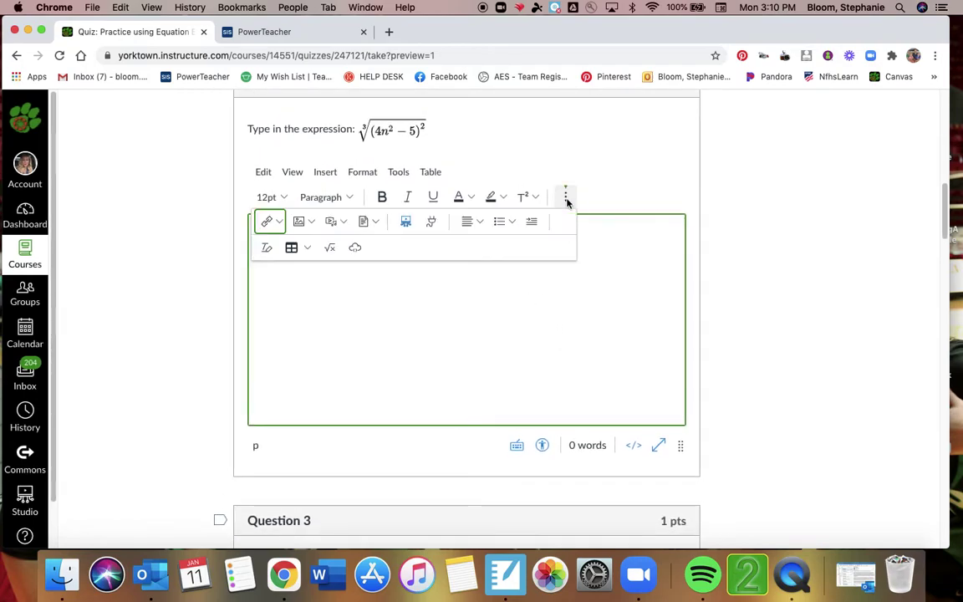
pyautogui.click(332, 249)
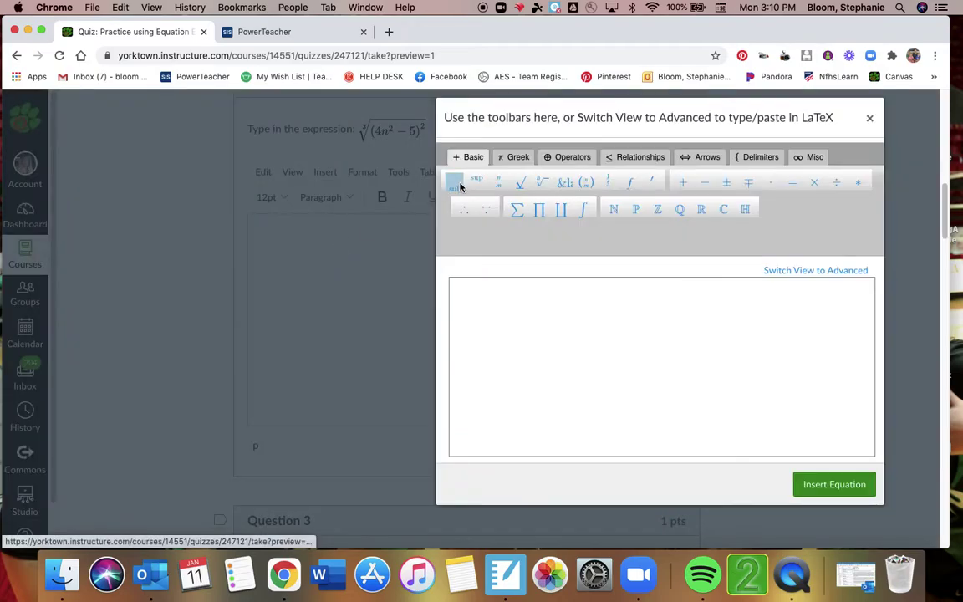
pyautogui.moveTo(530, 112); pyautogui.dragTo(544, 106)
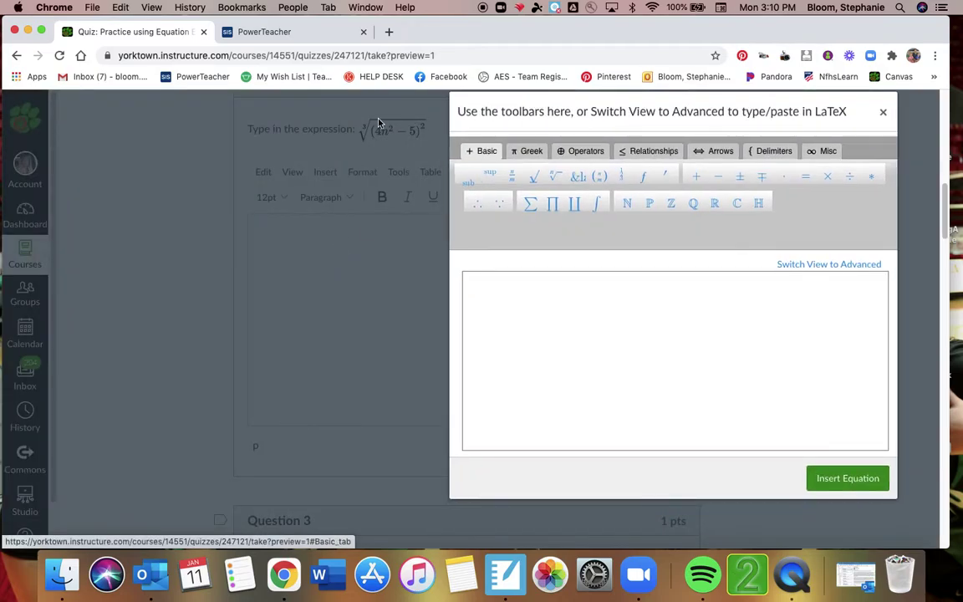
# Build a cube root of (4n² − 5), then add an exponent slot after the parentheses
pyautogui.click(556, 176)
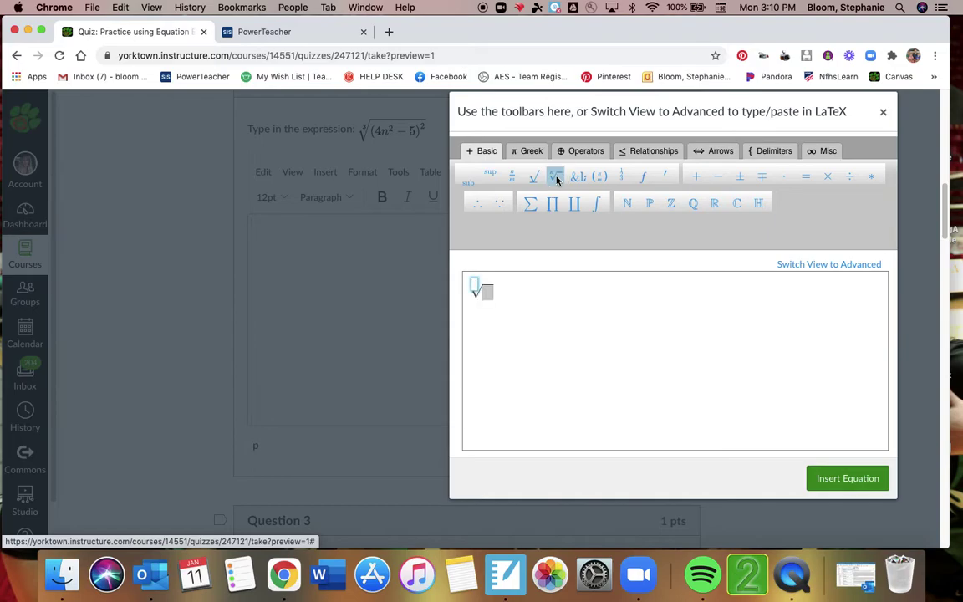
pyautogui.write('3√')
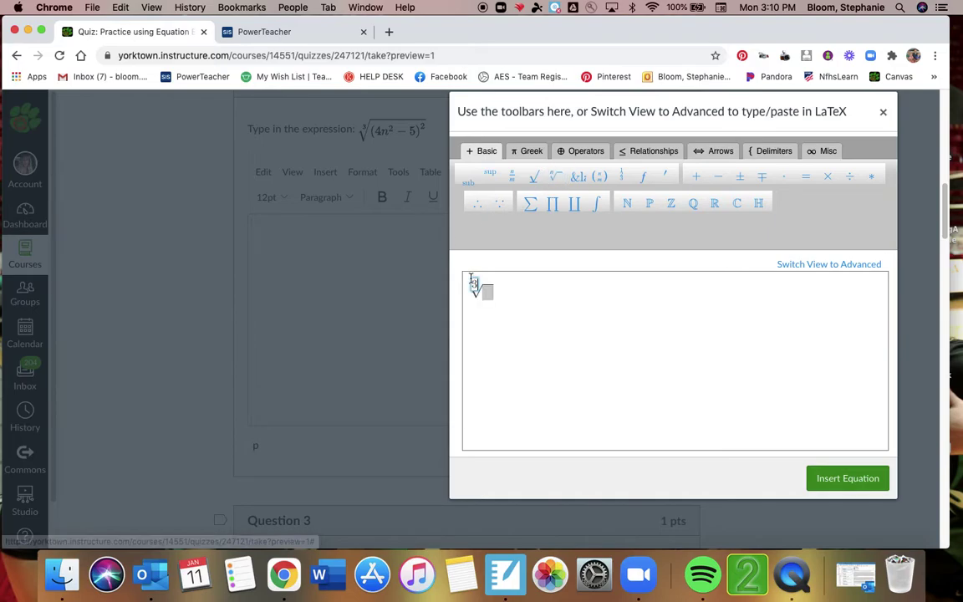
pyautogui.click(488, 291)
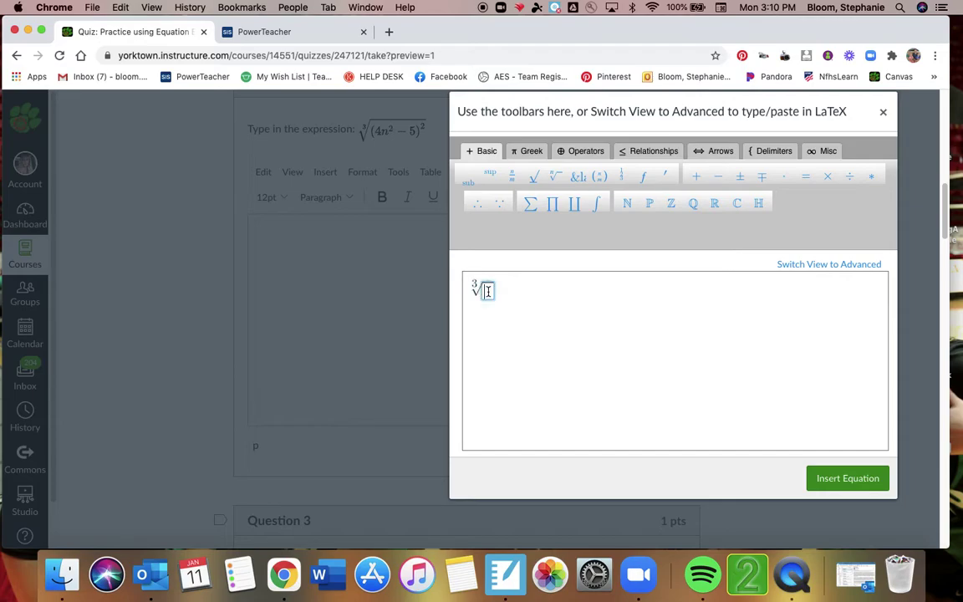
pyautogui.write('(4n')
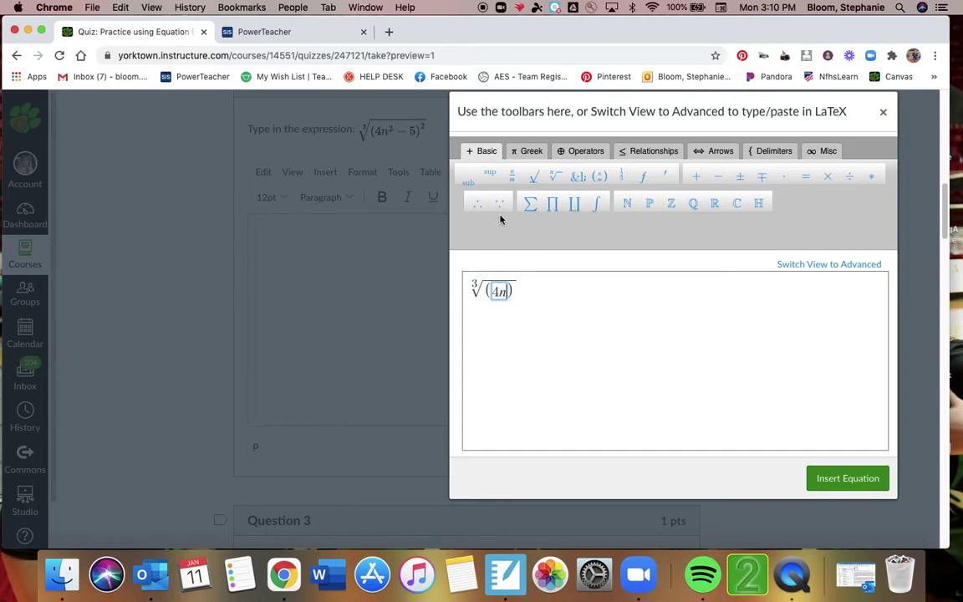
pyautogui.click(491, 174)
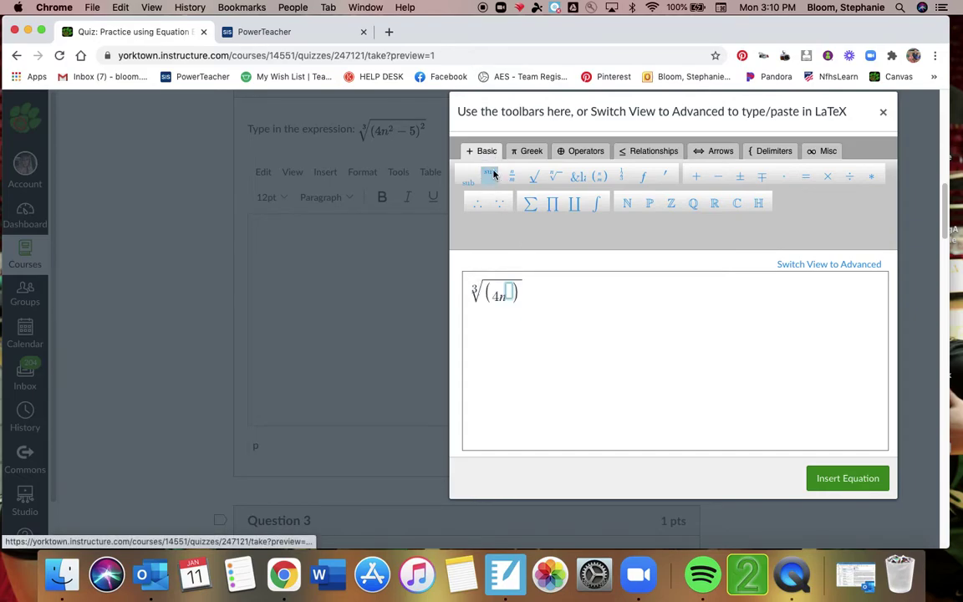
pyautogui.write('2')
pyautogui.press('Right')
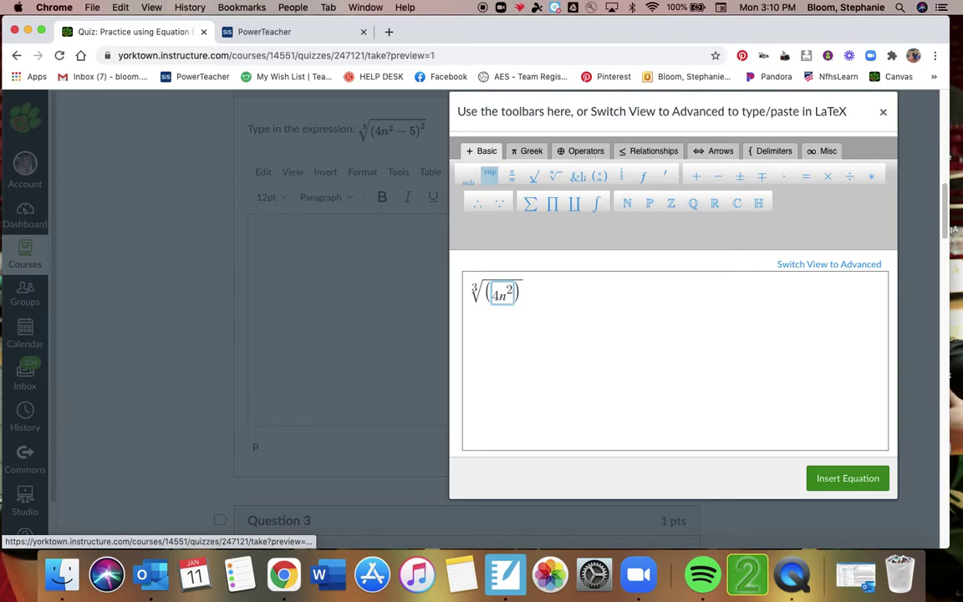
pyautogui.write('-')
pyautogui.write('5')
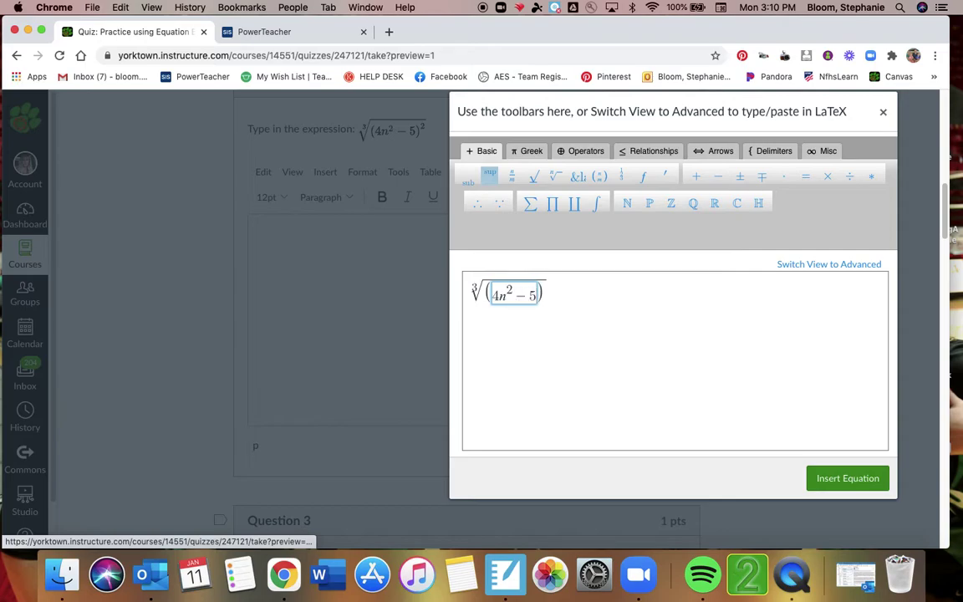
pyautogui.press('Right')
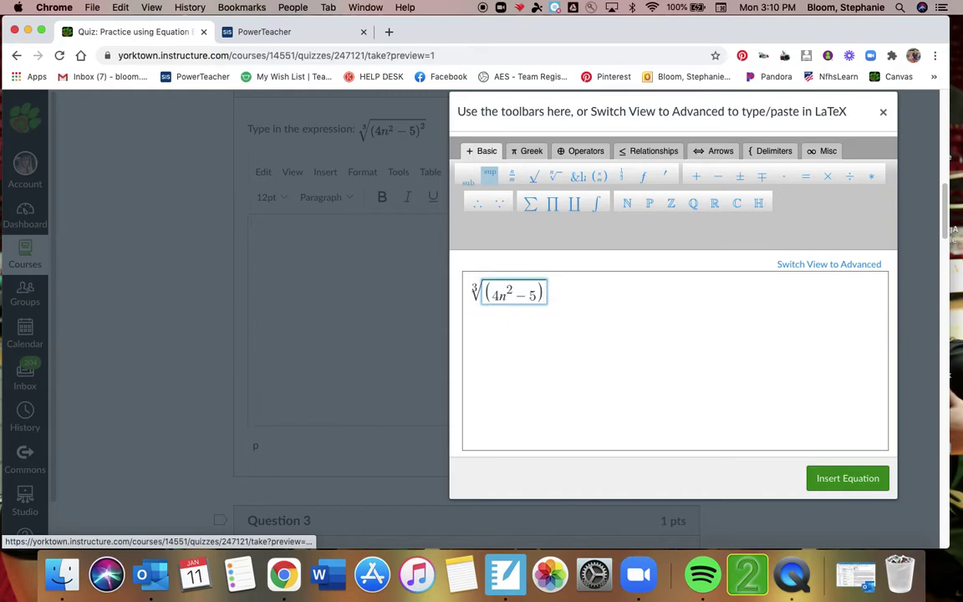
pyautogui.click(490, 175)
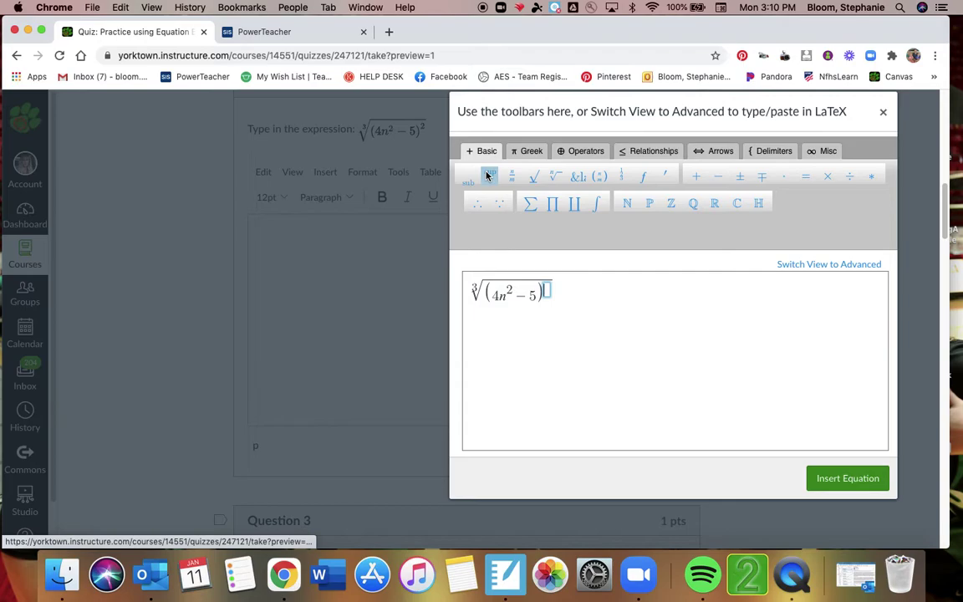
# Square the radicand and insert ∛((4n² − 5)²) as Question 2's answer
pyautogui.write('2')
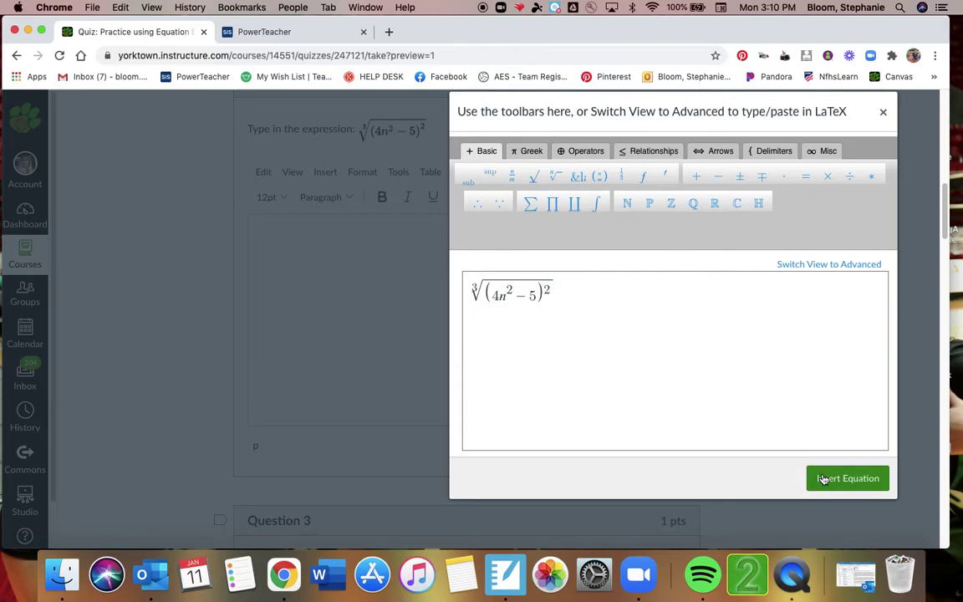
pyautogui.click(847, 479)
pyautogui.scroll(-3, 824, 478)
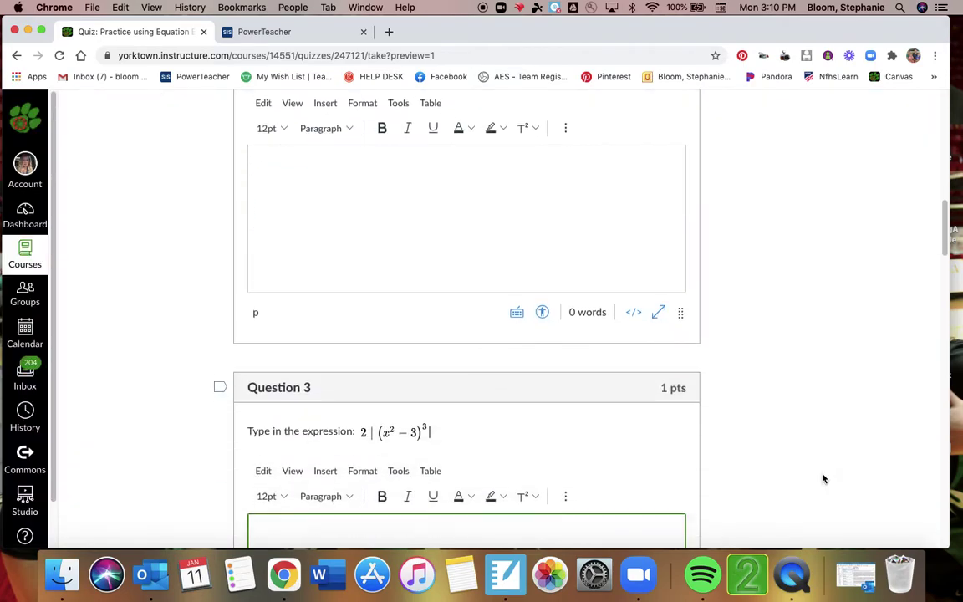
pyautogui.scroll(-5, 824, 478)
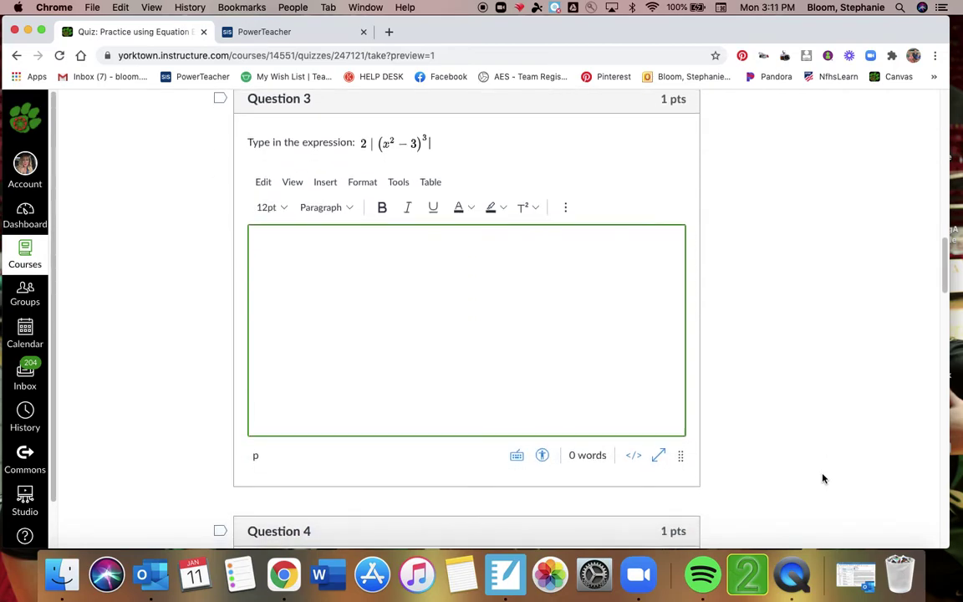
# Open Question 3's equation editor and enter the leading 2, removing stray symbols
pyautogui.click(565, 207)
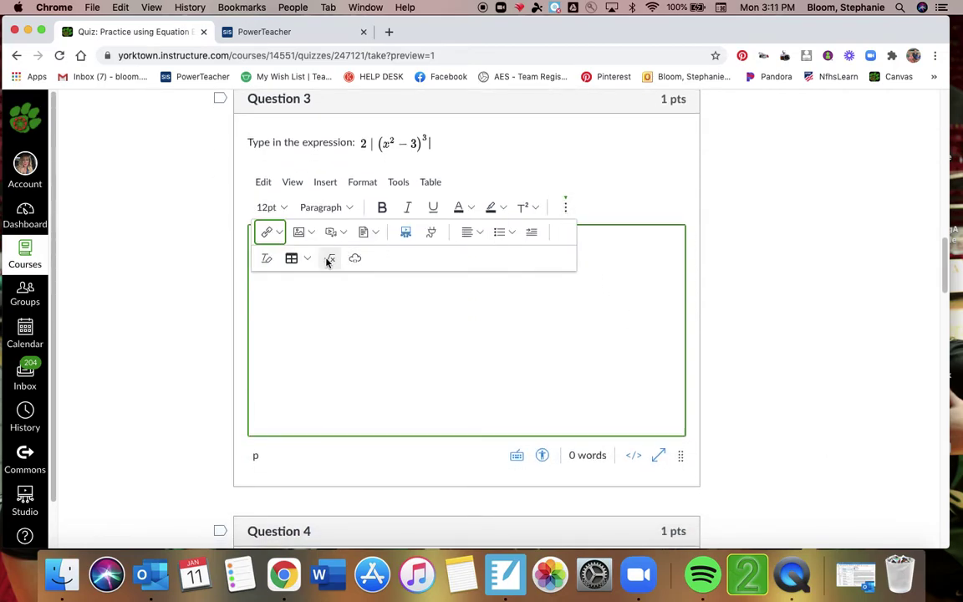
pyautogui.click(330, 260)
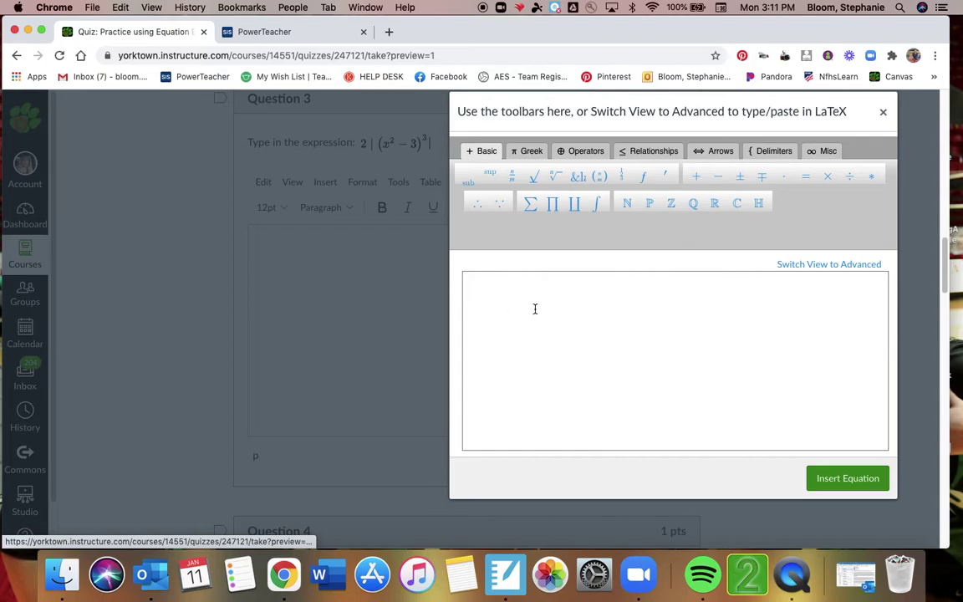
pyautogui.click(535, 309)
pyautogui.write('2')
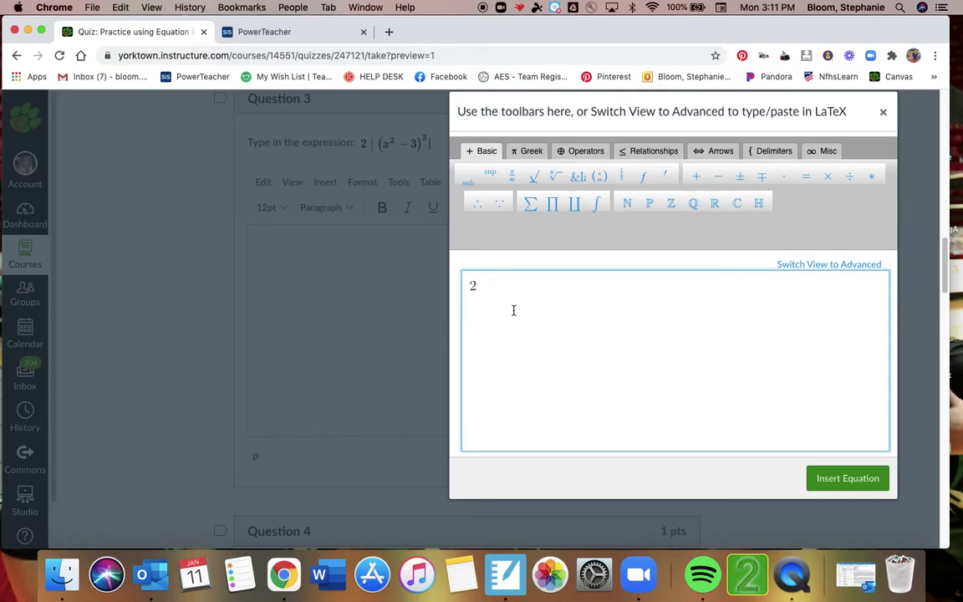
pyautogui.write('\\')
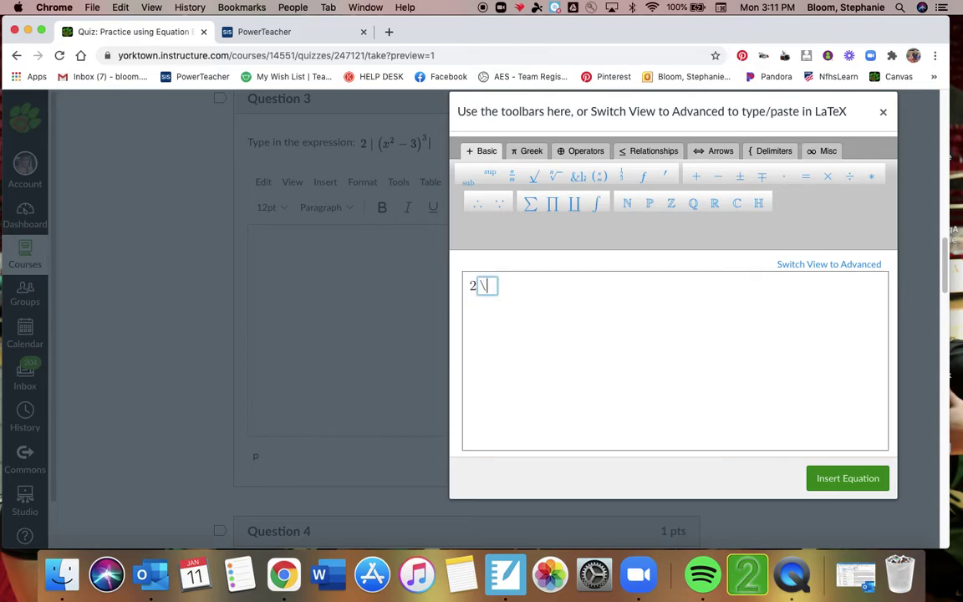
pyautogui.press('BackSpace')
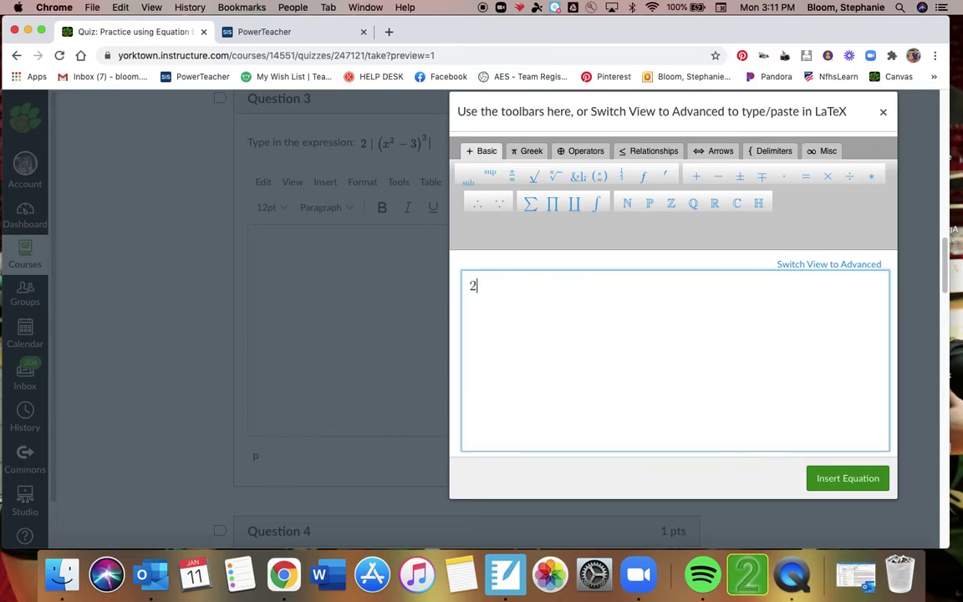
pyautogui.write('||')
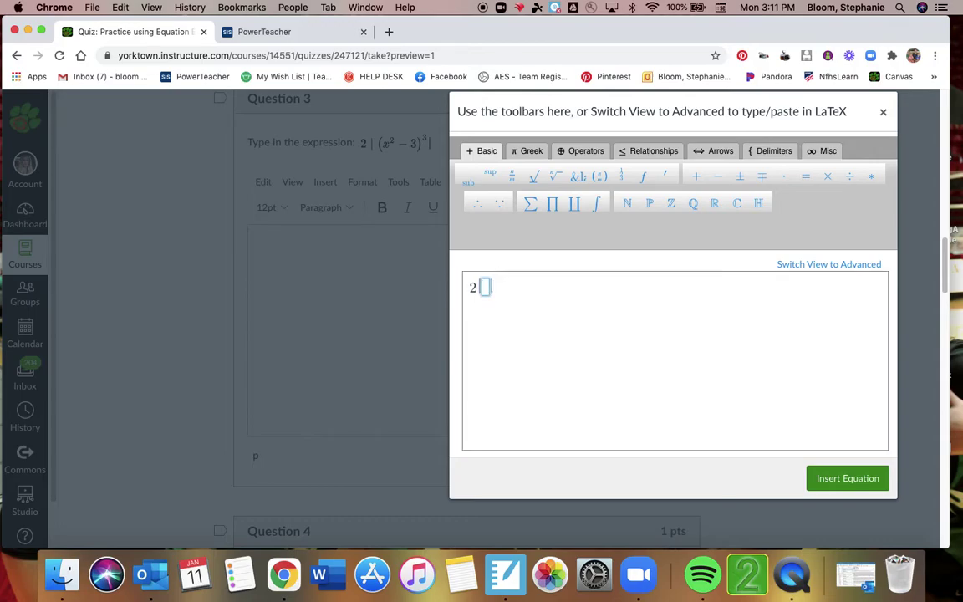
pyautogui.click(499, 286)
pyautogui.press('BackSpace')
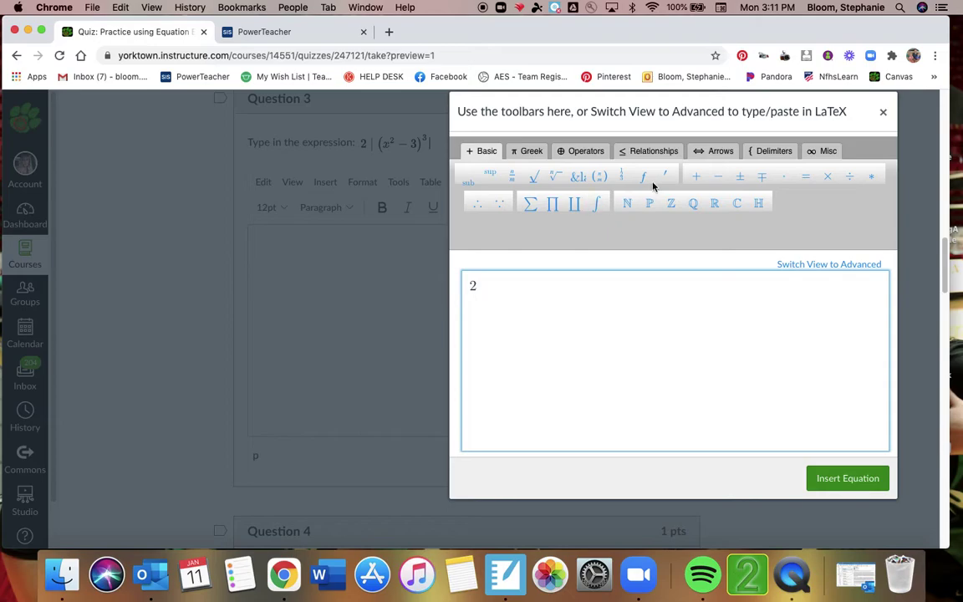
# Complete 2|(x² − 3)³| using vertical bars and exponents, and insert it into Question 3
pyautogui.click(656, 153)
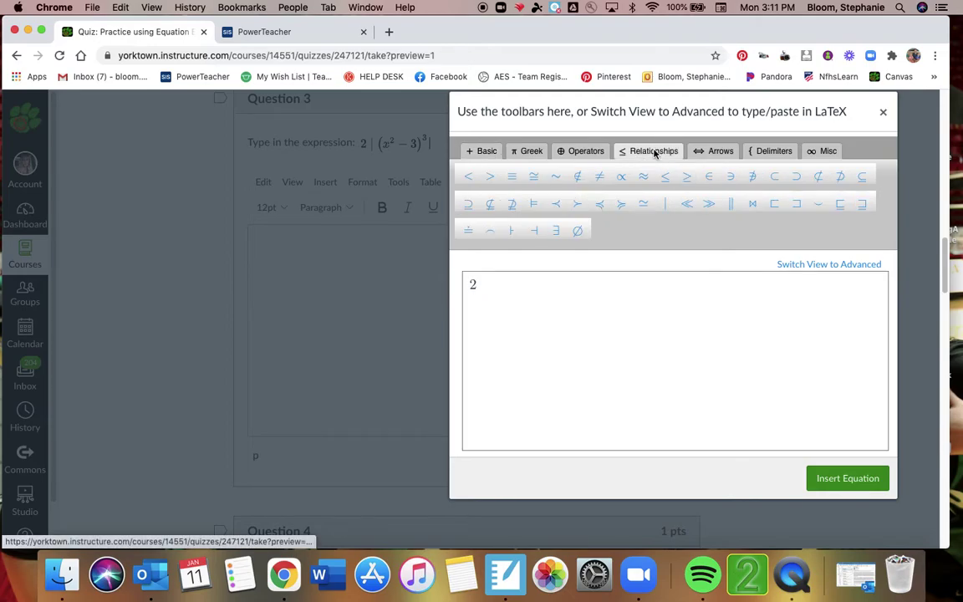
pyautogui.click(667, 206)
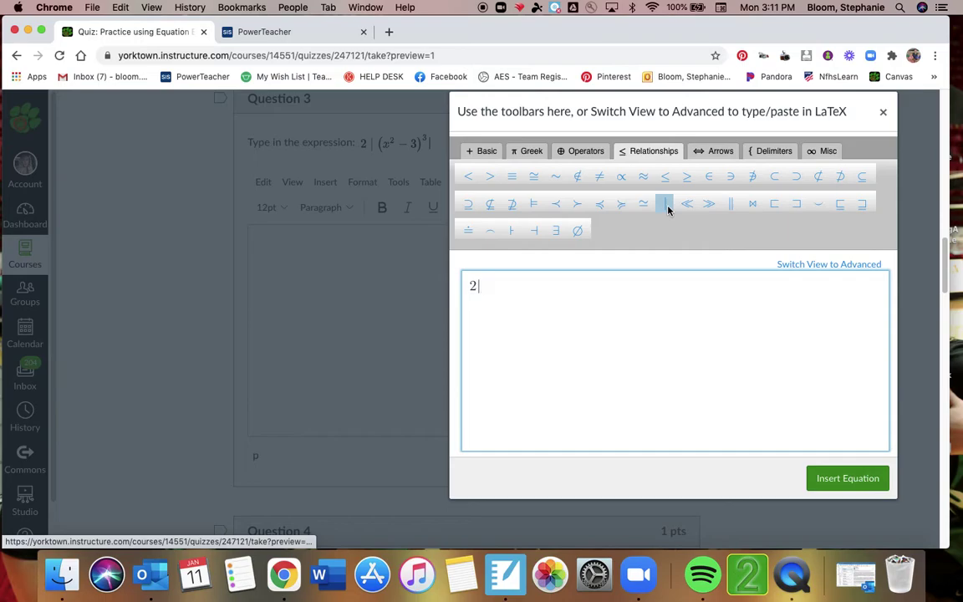
pyautogui.write('(')
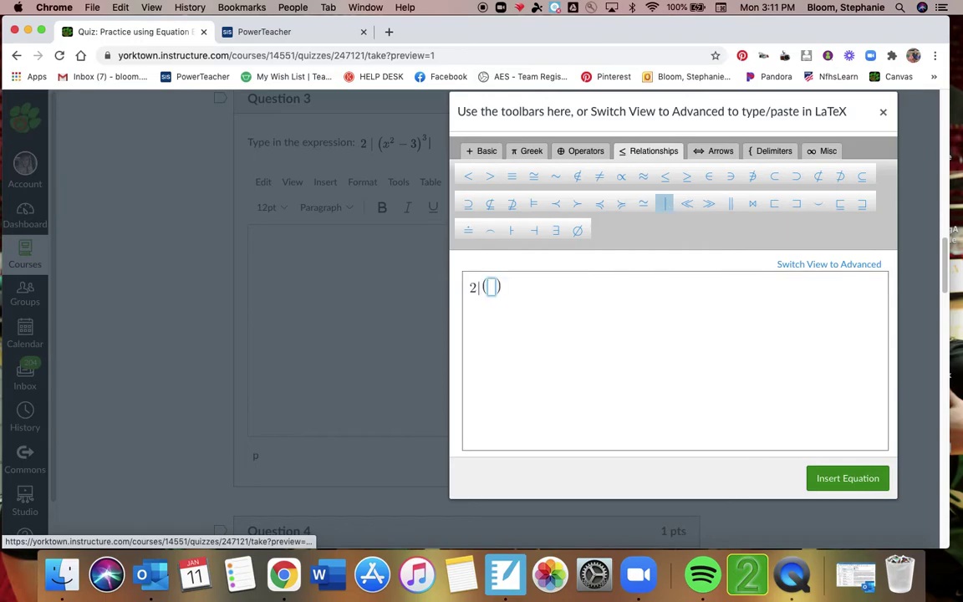
pyautogui.write('x')
pyautogui.click(493, 152)
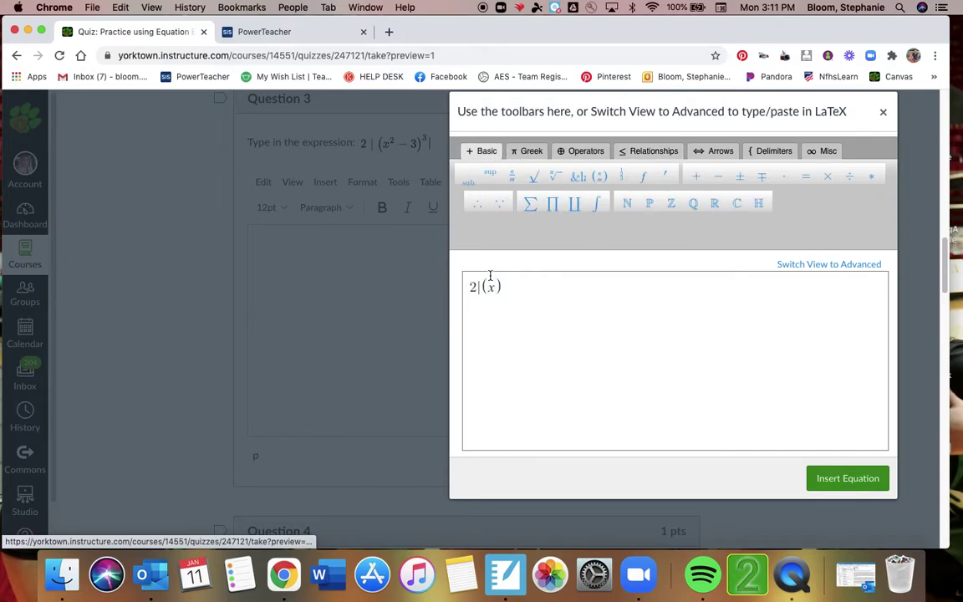
pyautogui.click(490, 175)
pyautogui.write('2')
pyautogui.press('Right')
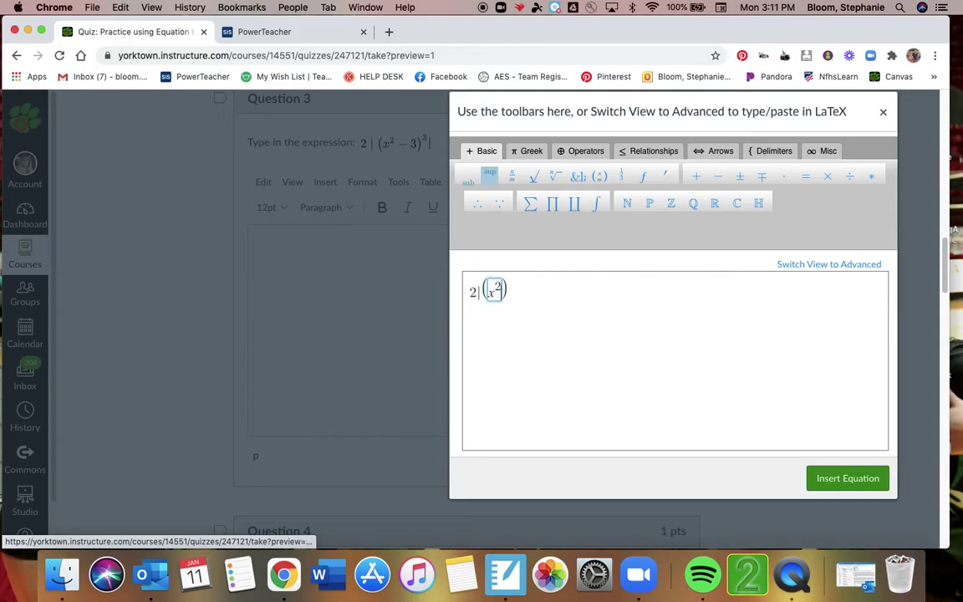
pyautogui.write('-3')
pyautogui.press('Right')
pyautogui.click(490, 175)
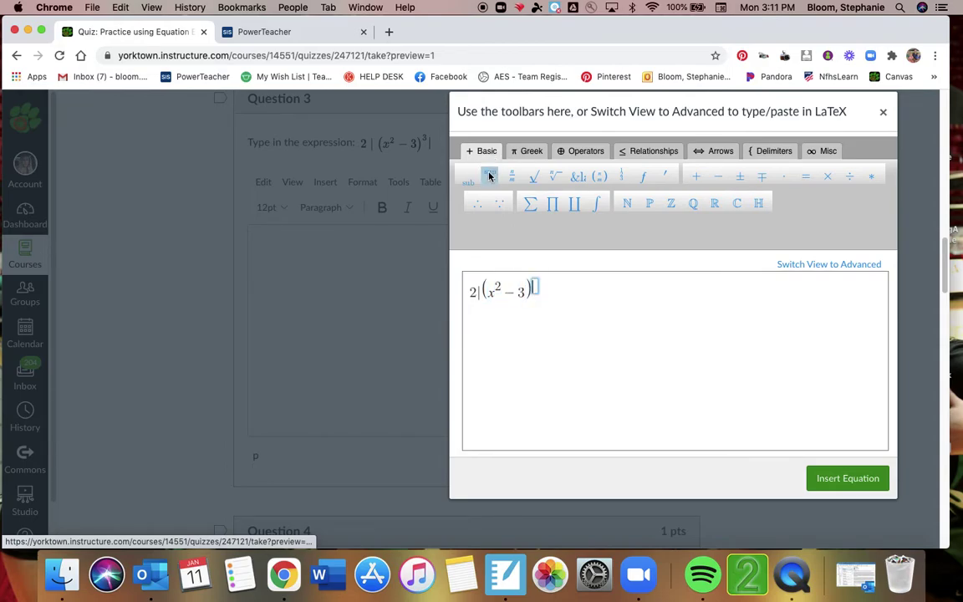
pyautogui.write('3')
pyautogui.click(665, 151)
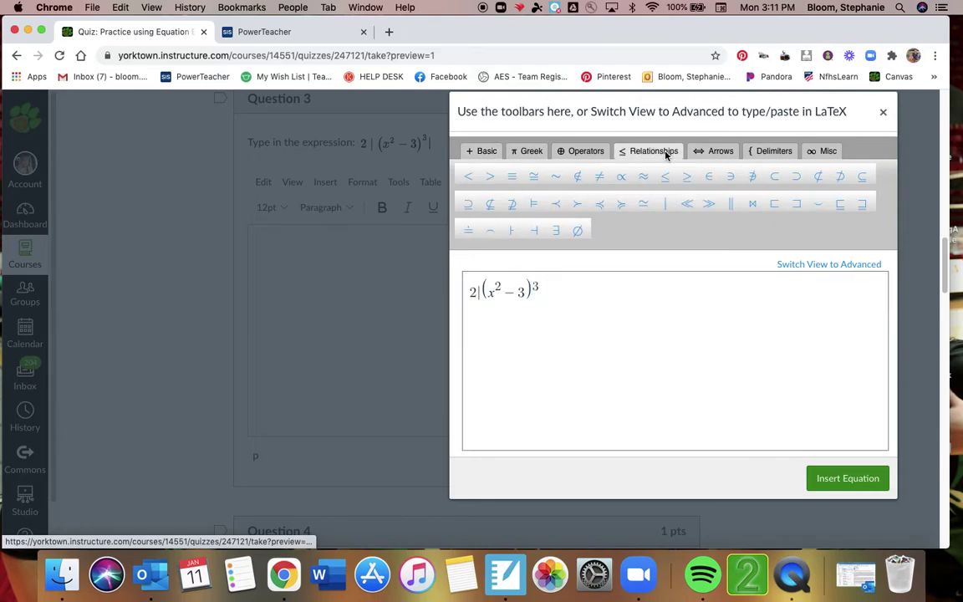
pyautogui.click(666, 204)
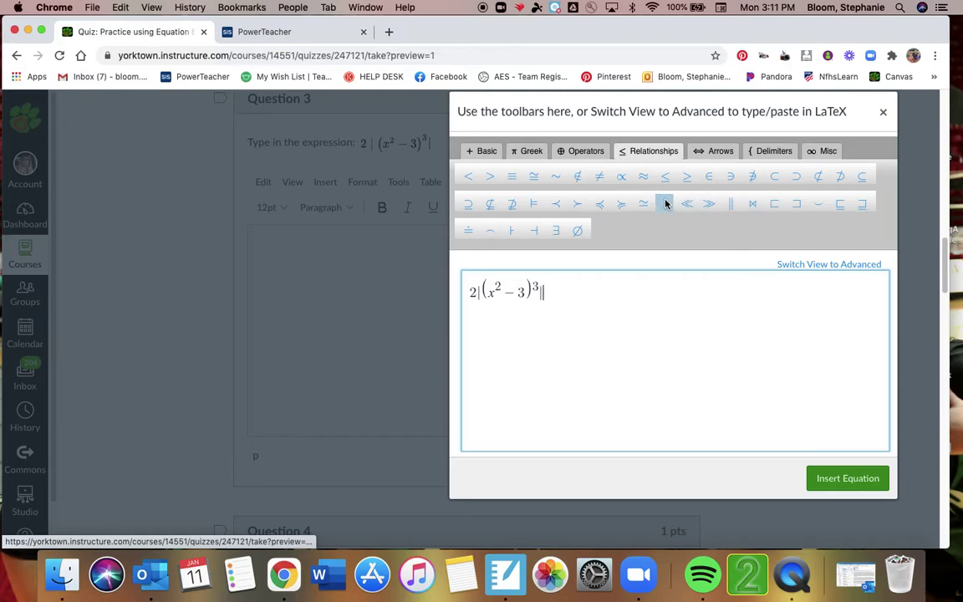
pyautogui.click(847, 479)
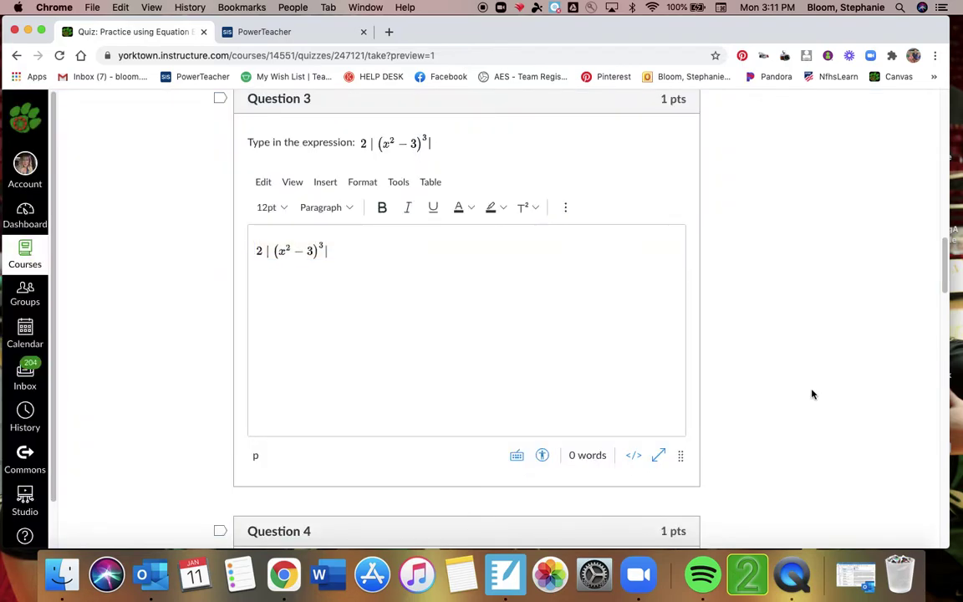
# Open Question 4's equation editor and start a fraction with a⁴ in the numerator
pyautogui.scroll(-4, 813, 394)
pyautogui.scroll(-3, 812, 394)
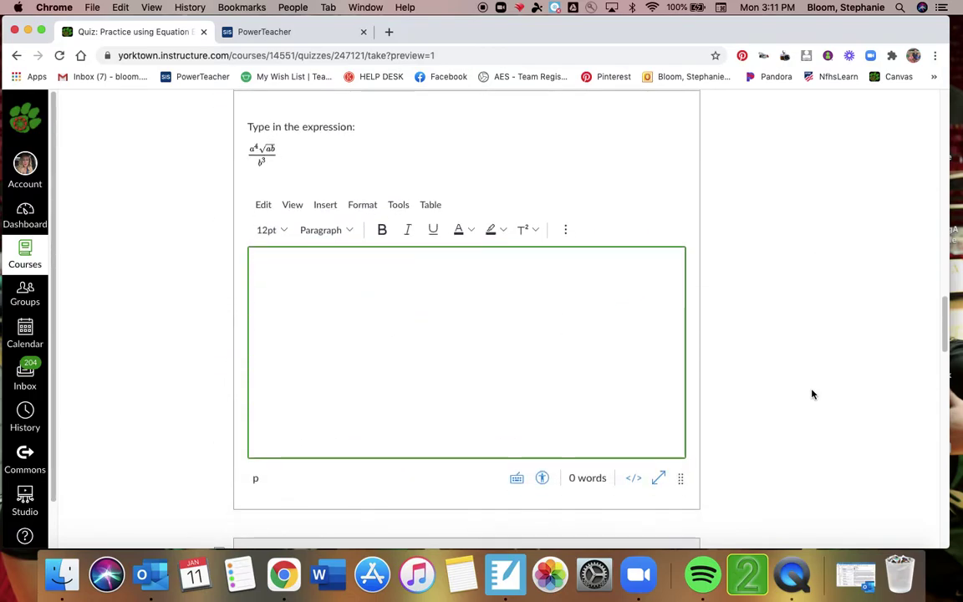
pyautogui.click(566, 229)
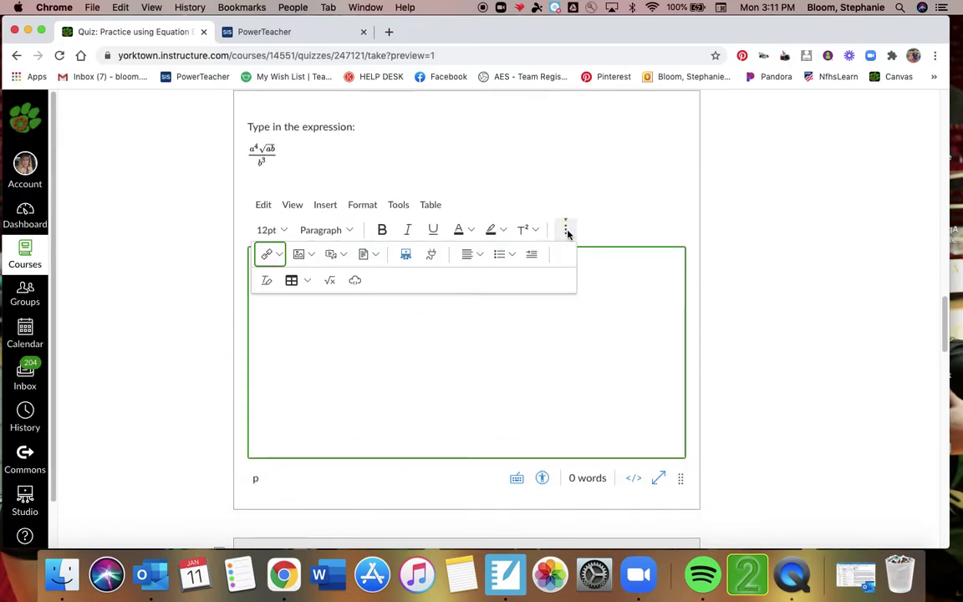
pyautogui.click(330, 281)
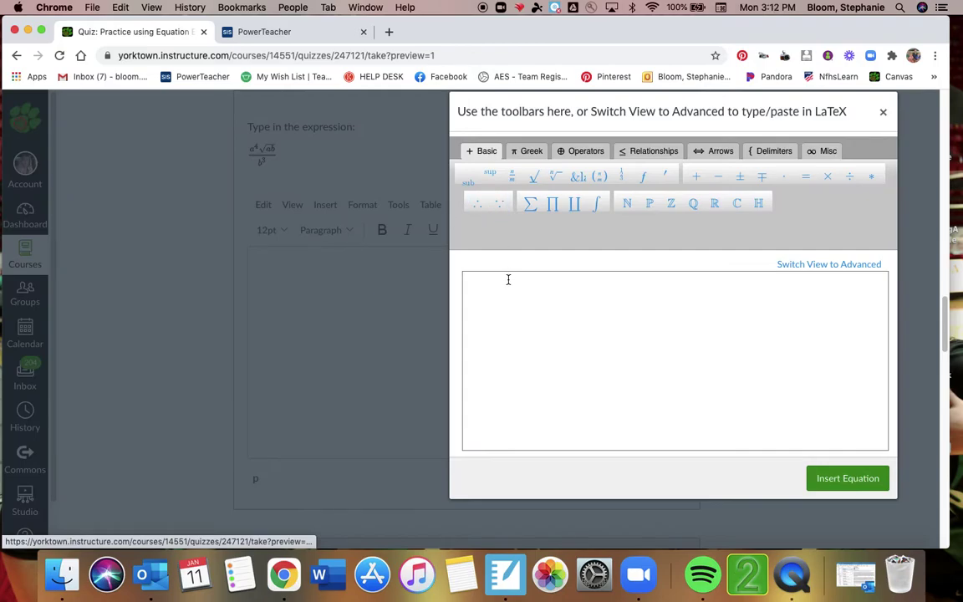
pyautogui.click(508, 280)
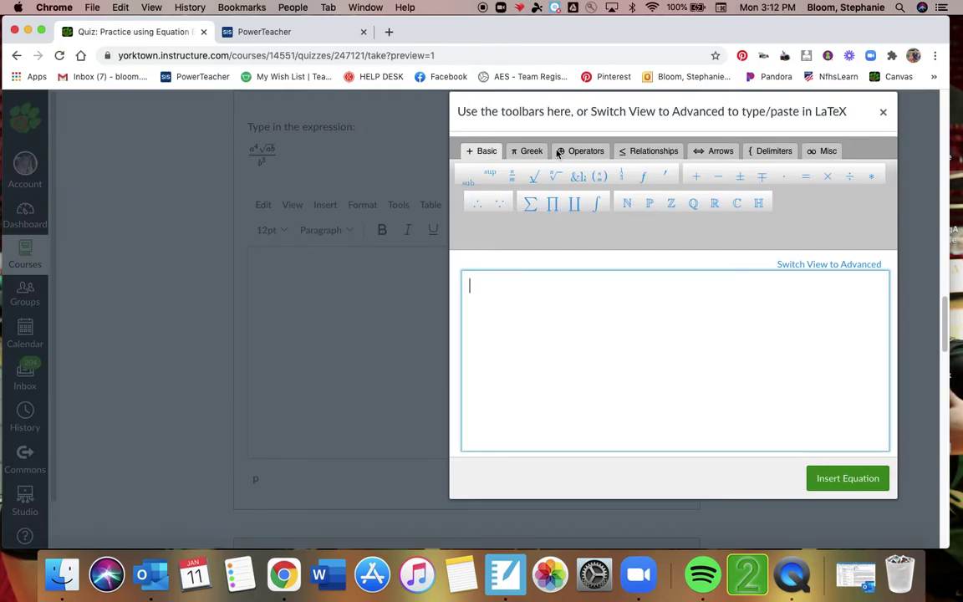
pyautogui.click(514, 176)
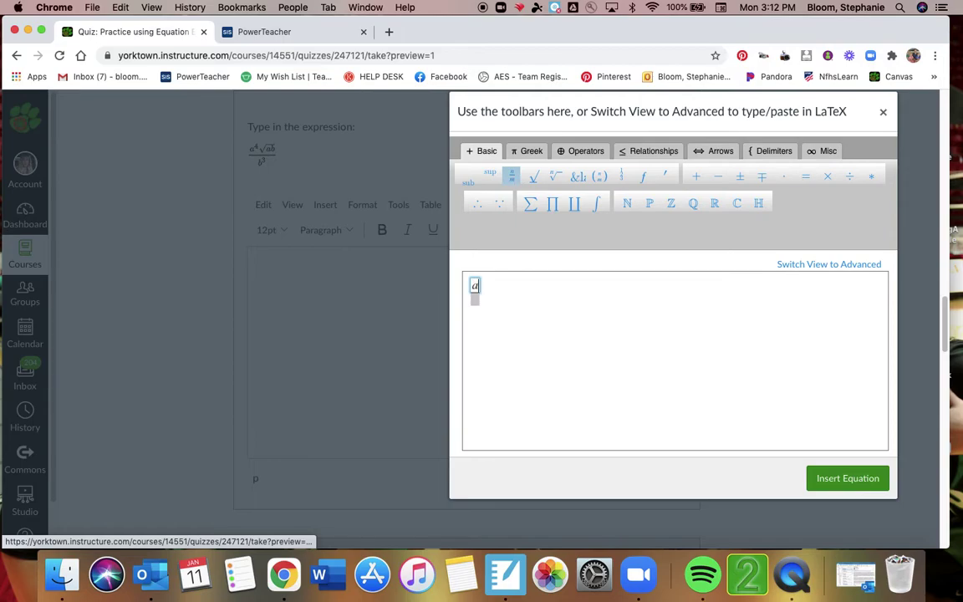
pyautogui.write('a')
pyautogui.click(493, 176)
pyautogui.write('4')
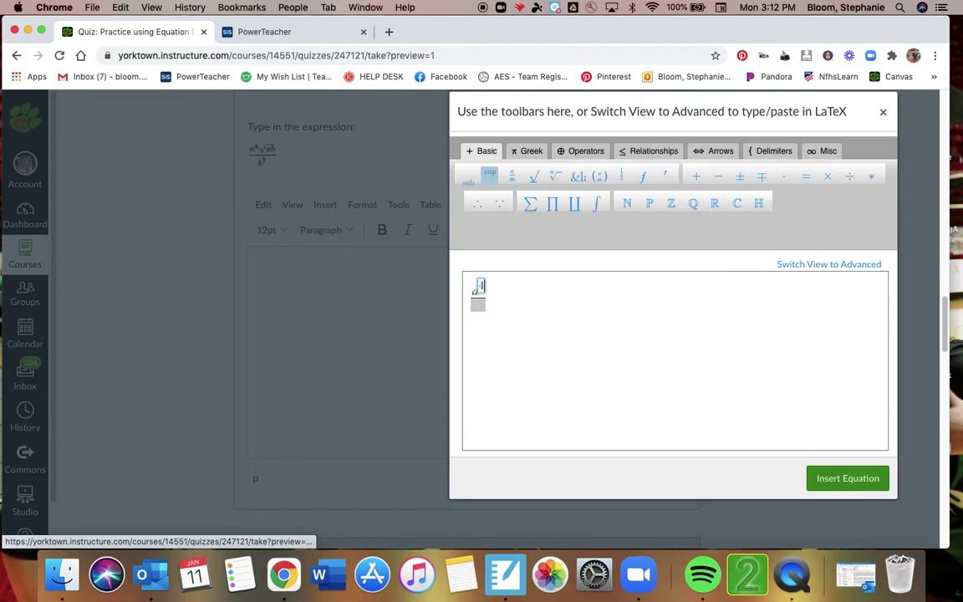
pyautogui.press('Right')
# Add √ab to the numerator, b³ to the denominator, and insert a⁴√ab/b³
pyautogui.click(534, 178)
pyautogui.write('ab')
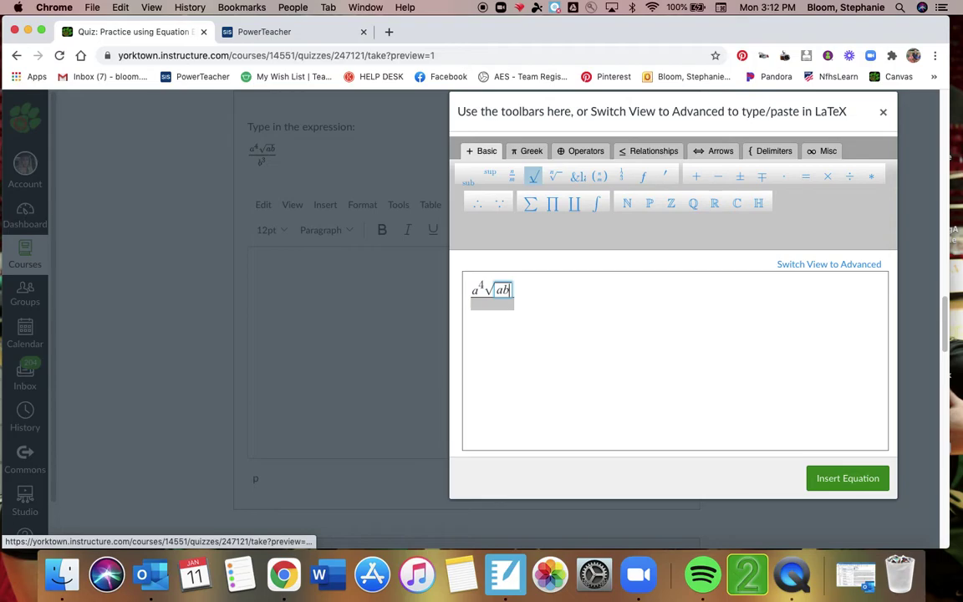
pyautogui.press('Right')
pyautogui.press('Down')
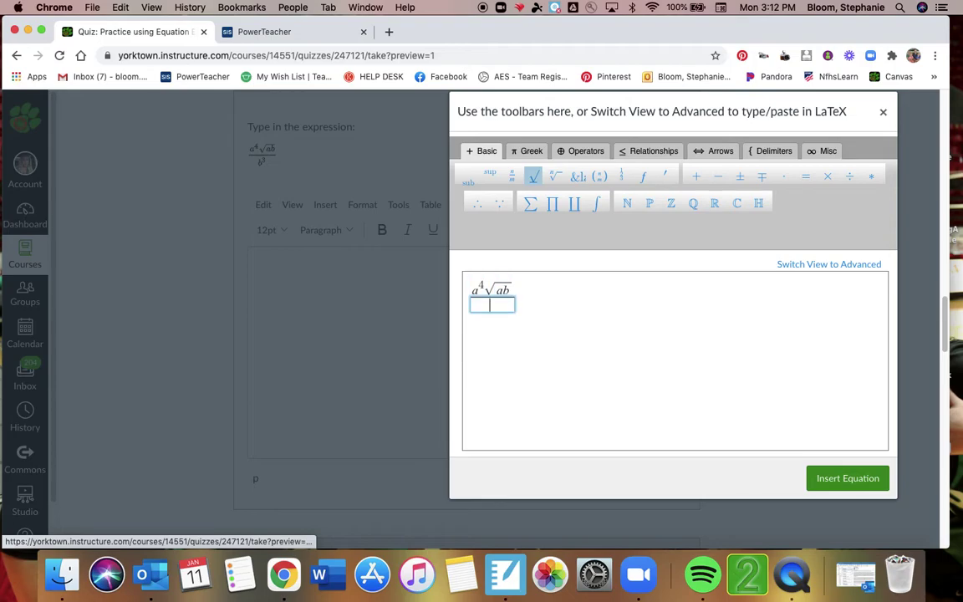
pyautogui.write('b')
pyautogui.click(491, 173)
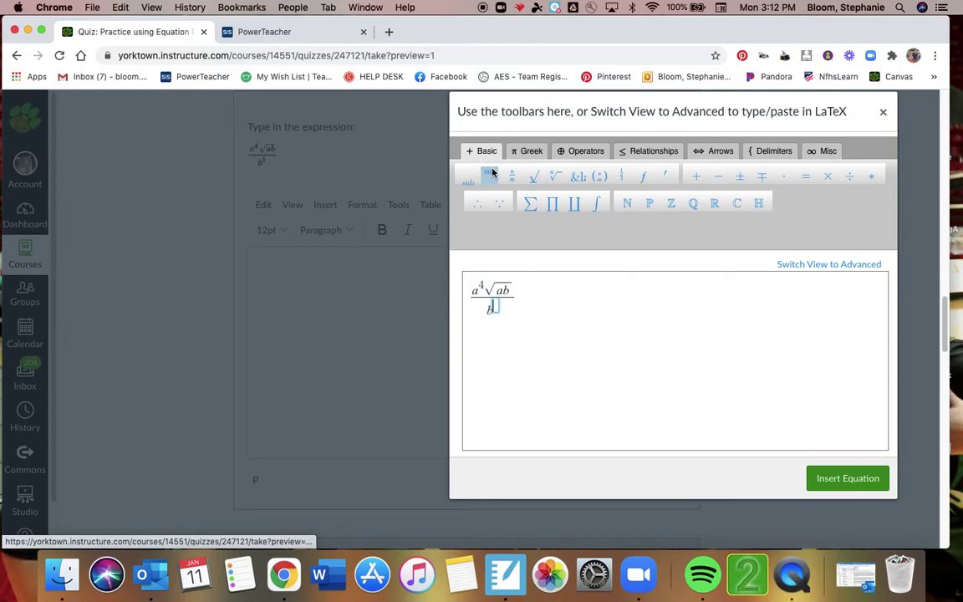
pyautogui.write('3')
pyautogui.click(548, 328)
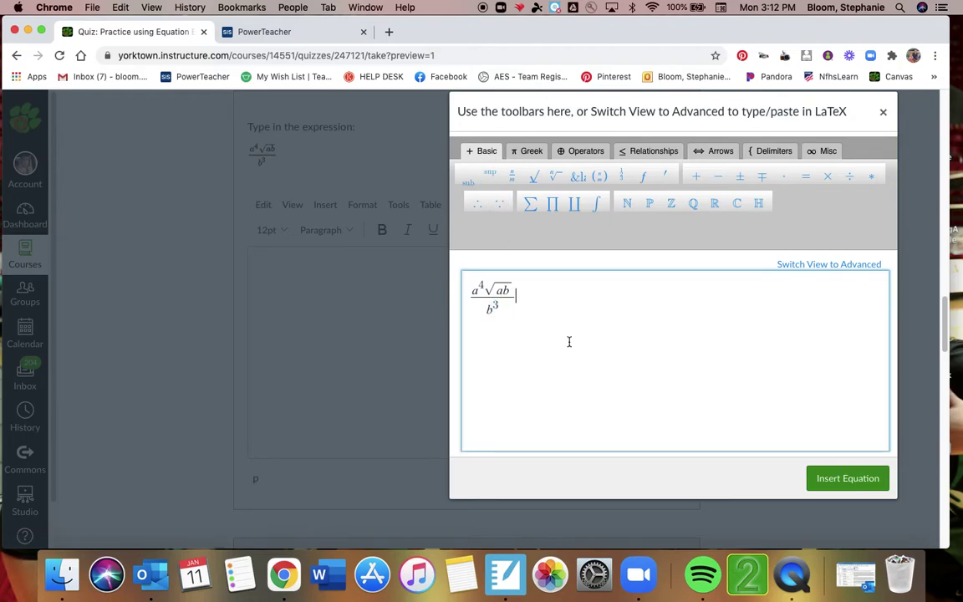
pyautogui.click(834, 481)
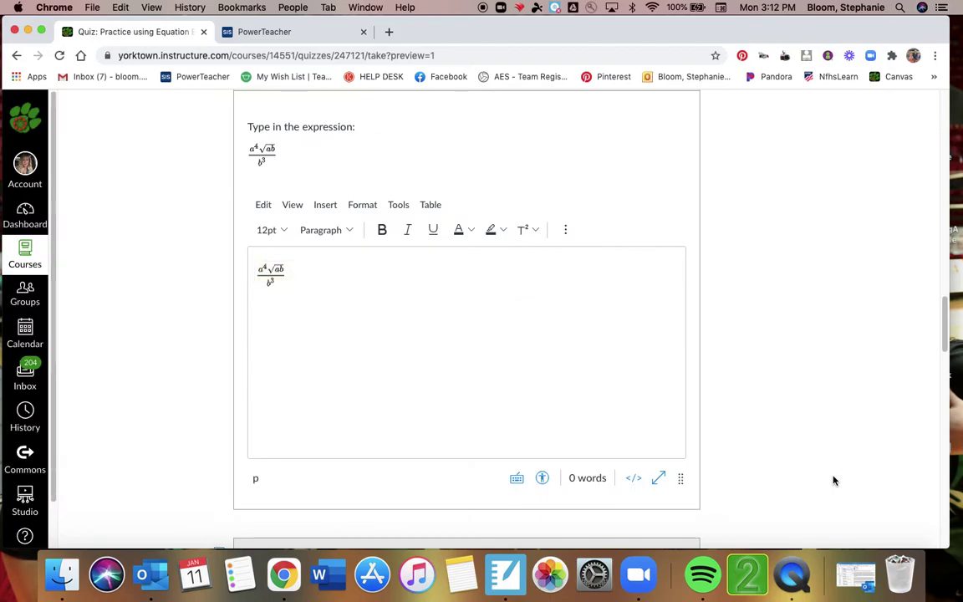
pyautogui.scroll(-10, 833, 481)
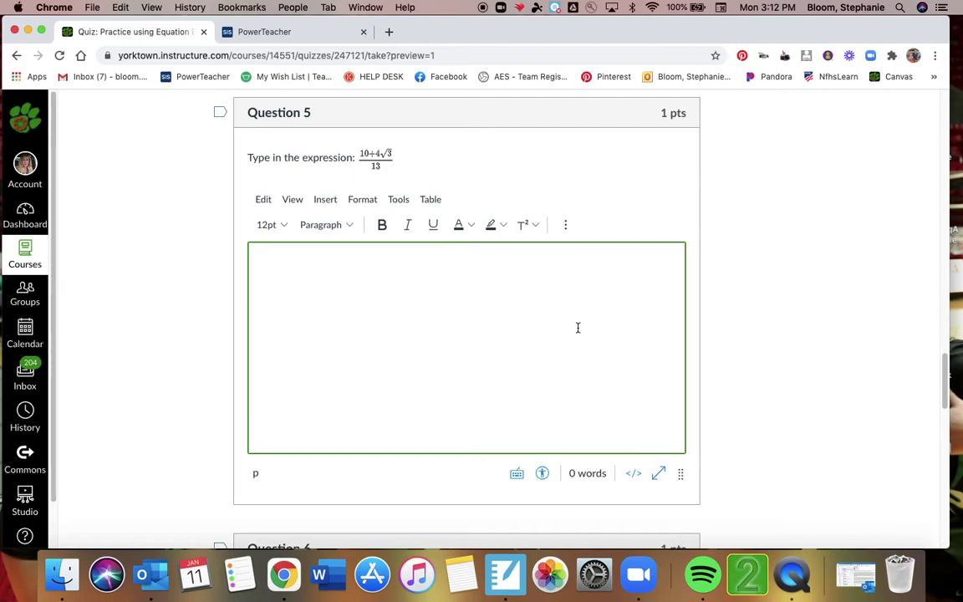
# Build the fraction (10 + 4√3)/13 and insert it into Question 5's answer
pyautogui.click(566, 226)
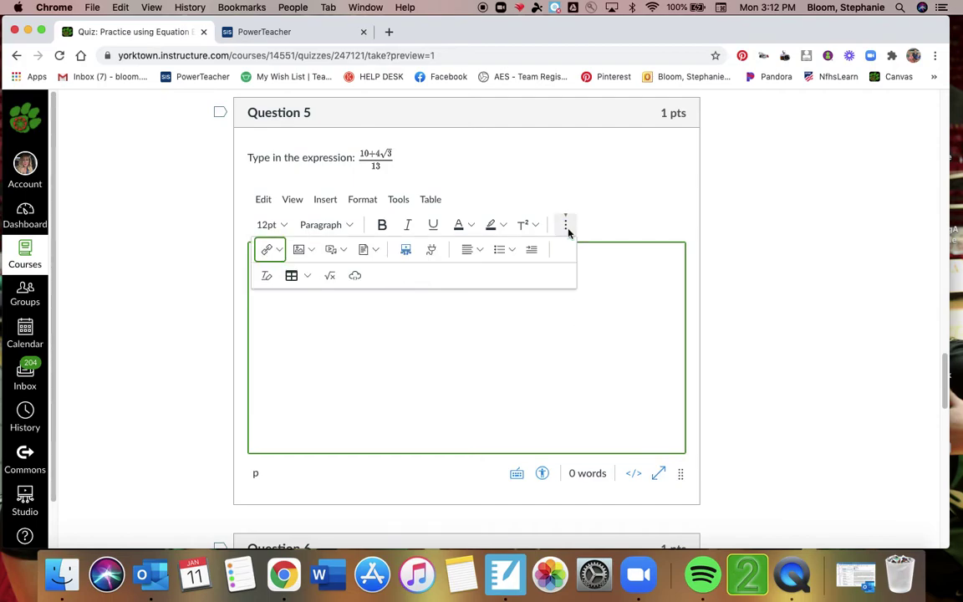
pyautogui.click(332, 277)
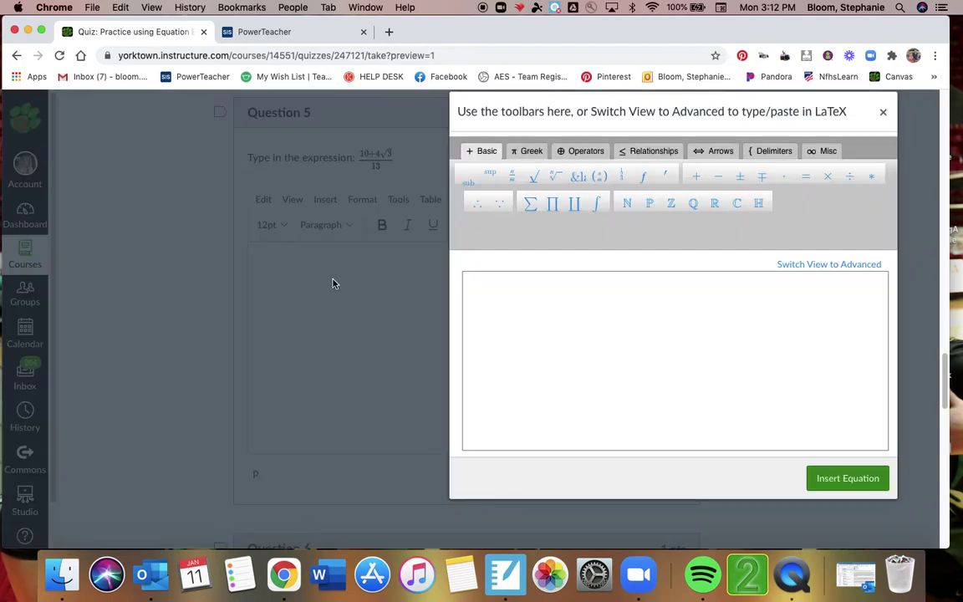
pyautogui.click(511, 178)
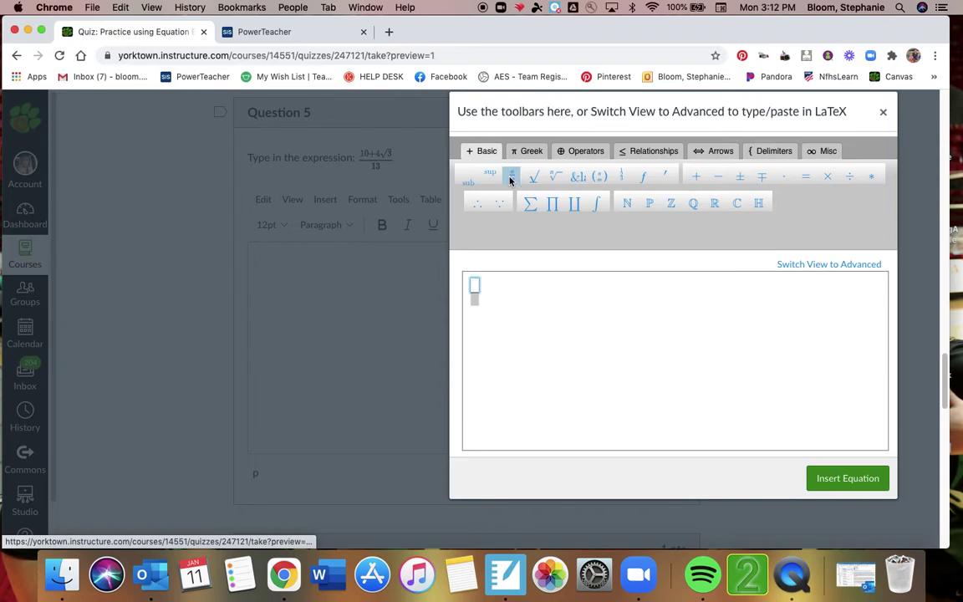
pyautogui.write('10 + ')
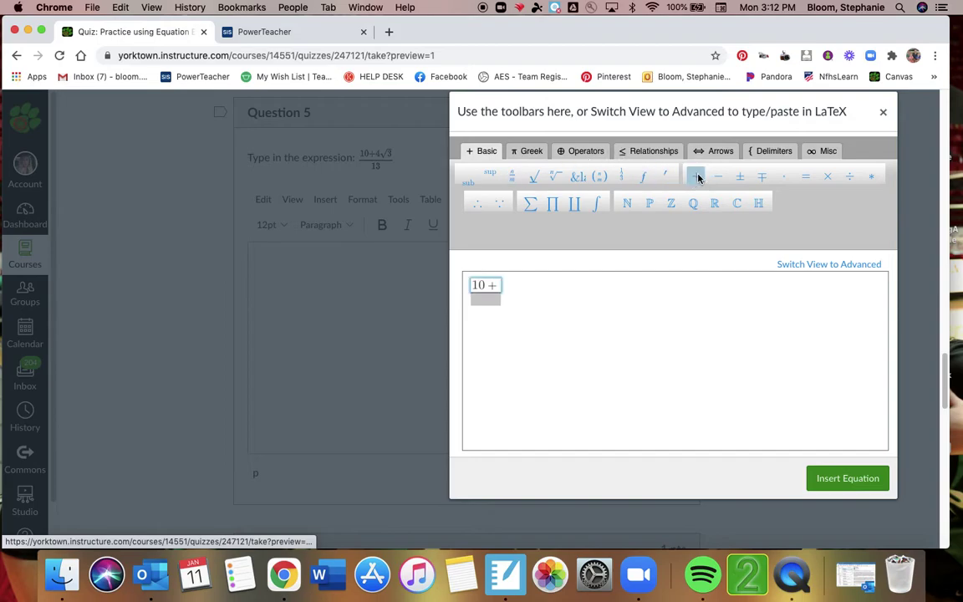
pyautogui.write('4')
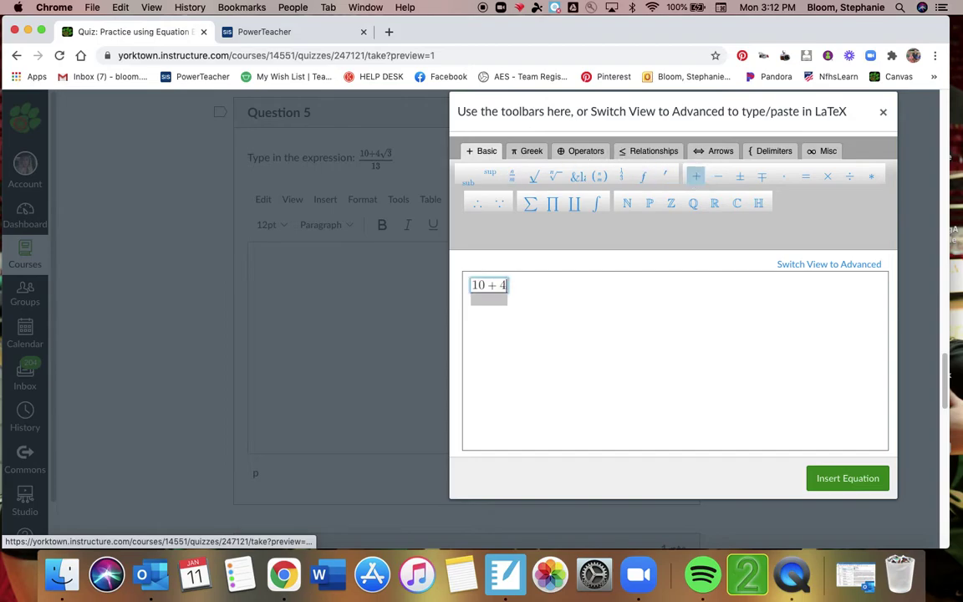
pyautogui.click(533, 178)
pyautogui.write('3')
pyautogui.press('Right')
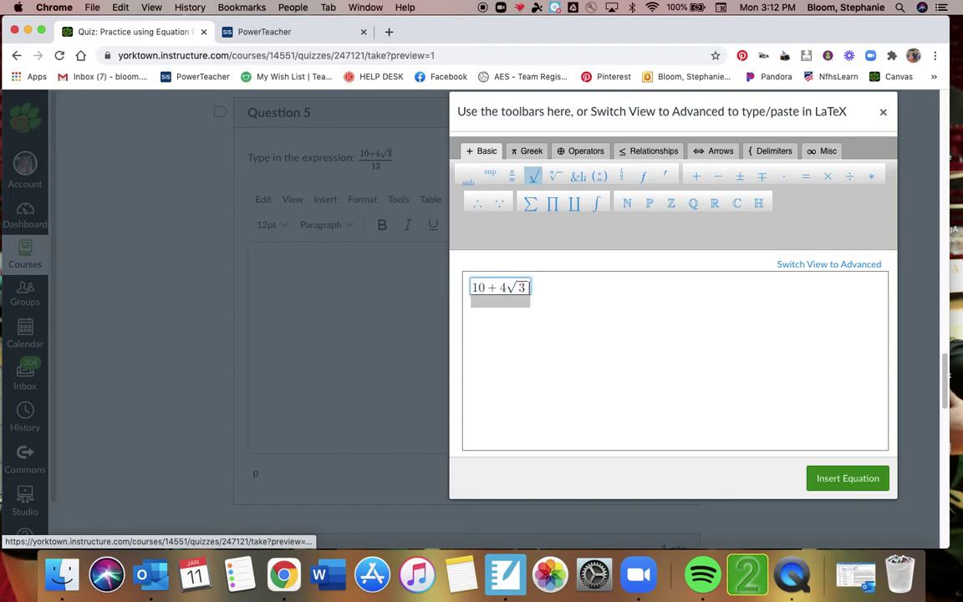
pyautogui.write('13')
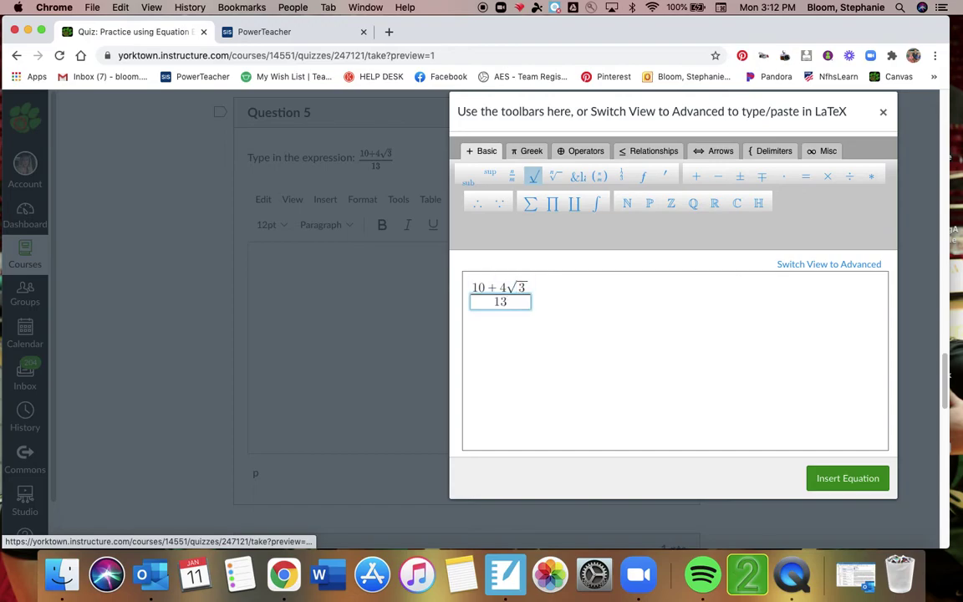
pyautogui.click(839, 475)
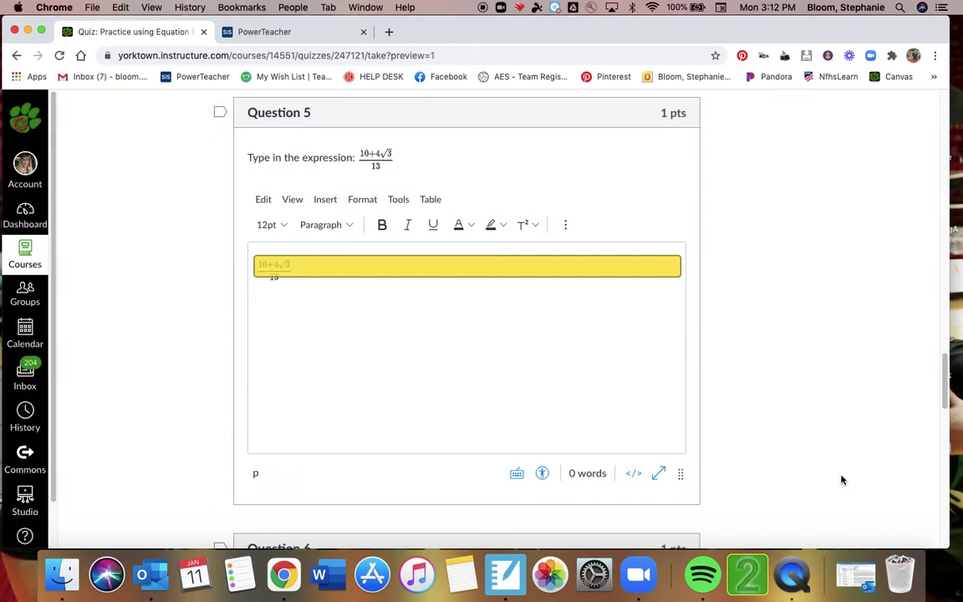
pyautogui.scroll(-5, 685, 409)
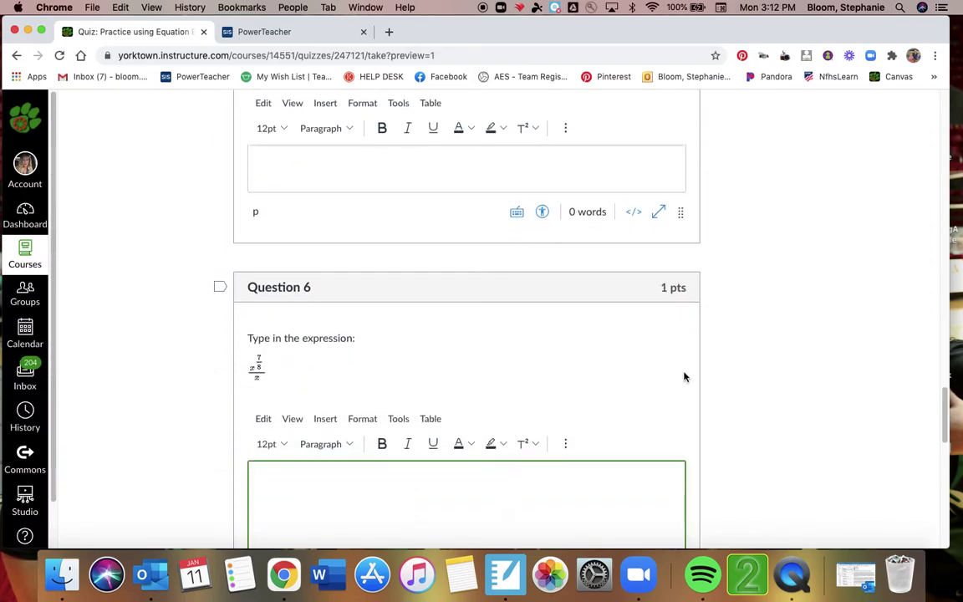
# Build x^(7/8) over x using a fractional exponent and insert it as Question 6's answer
pyautogui.scroll(-3, 666, 359)
pyautogui.click(566, 306)
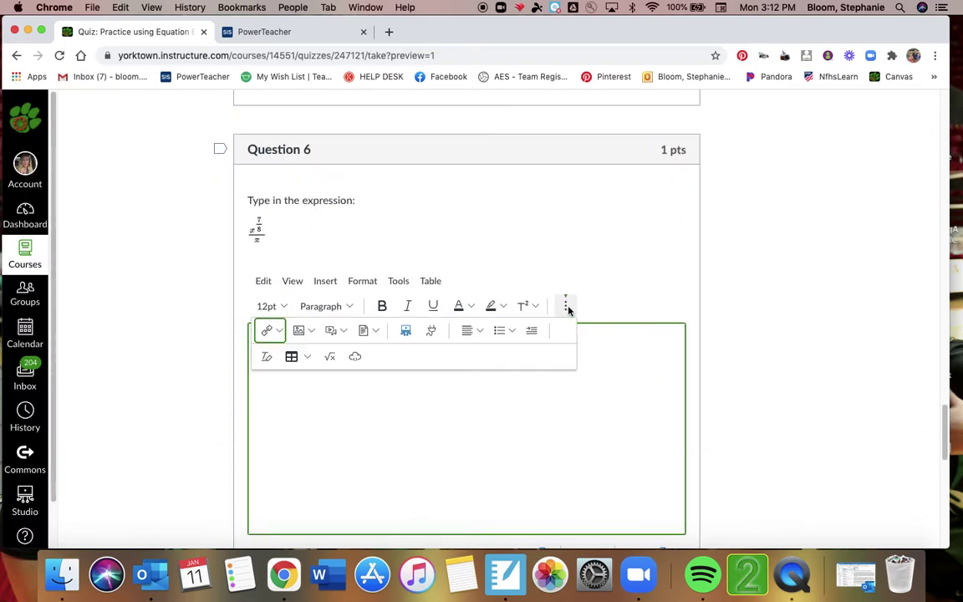
pyautogui.click(330, 357)
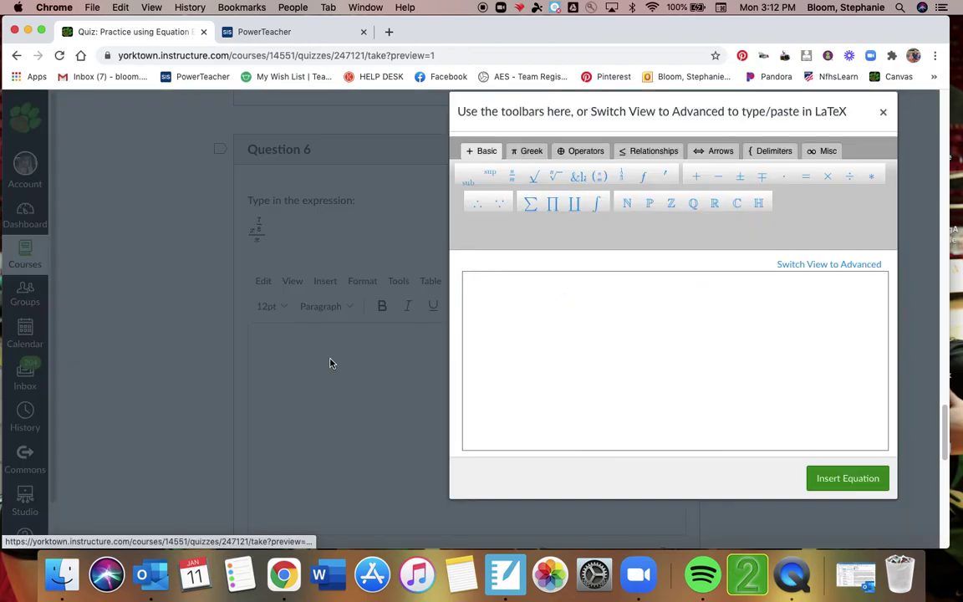
pyautogui.click(507, 178)
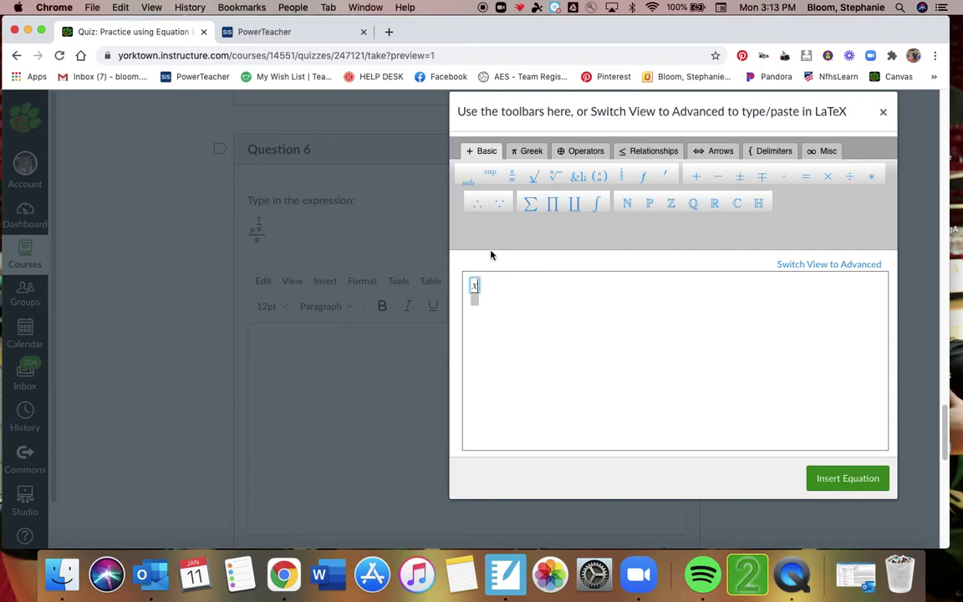
pyautogui.write('x')
pyautogui.click(491, 173)
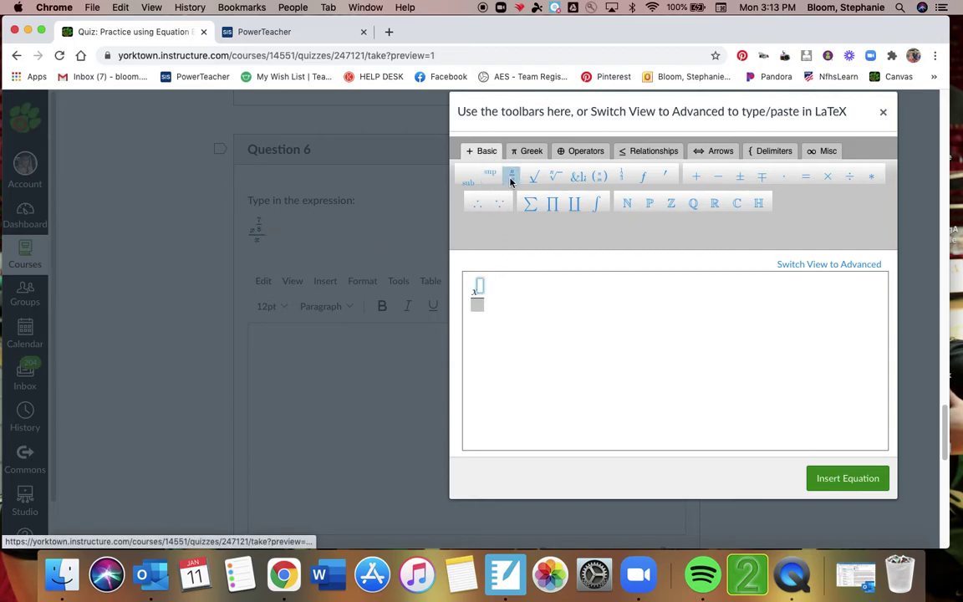
pyautogui.click(512, 178)
pyautogui.write('7/8)/x')
pyautogui.press('Down')
pyautogui.write('8')
pyautogui.press('Down')
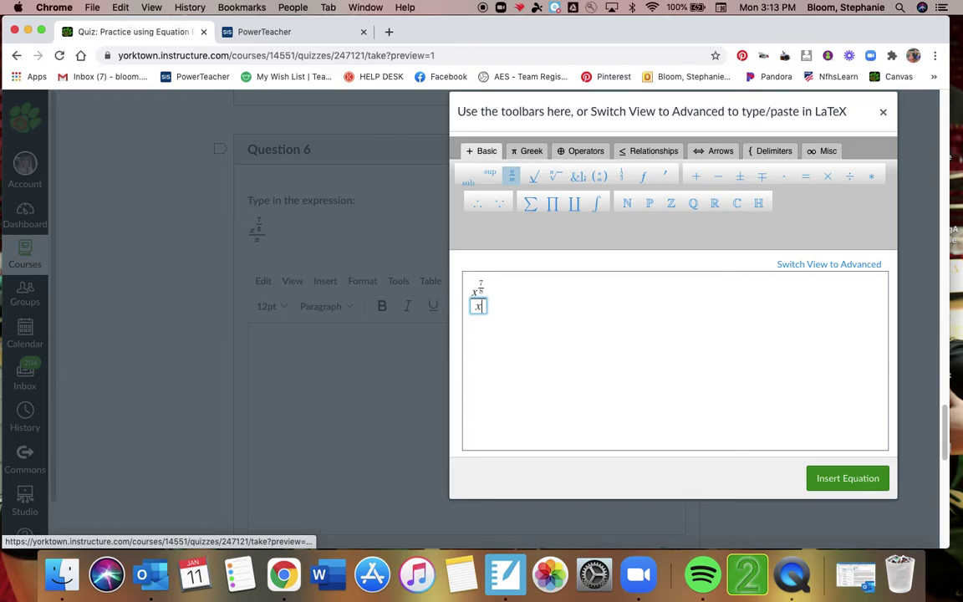
pyautogui.click(847, 480)
# Open Question 7's equation editor and start a fraction with 3x − 8x in the numerator
pyautogui.scroll(-10, 840, 485)
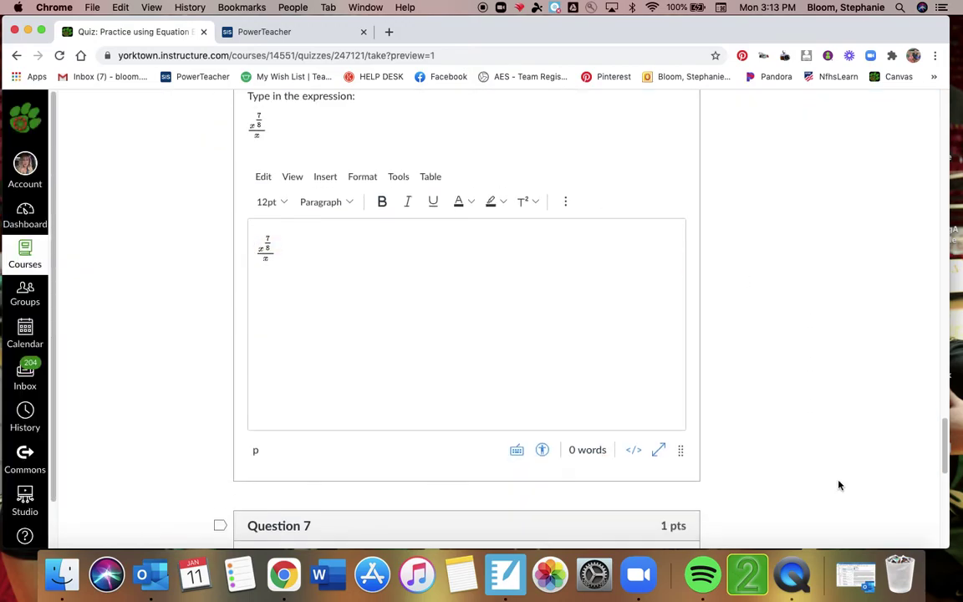
pyautogui.scroll(-2, 840, 485)
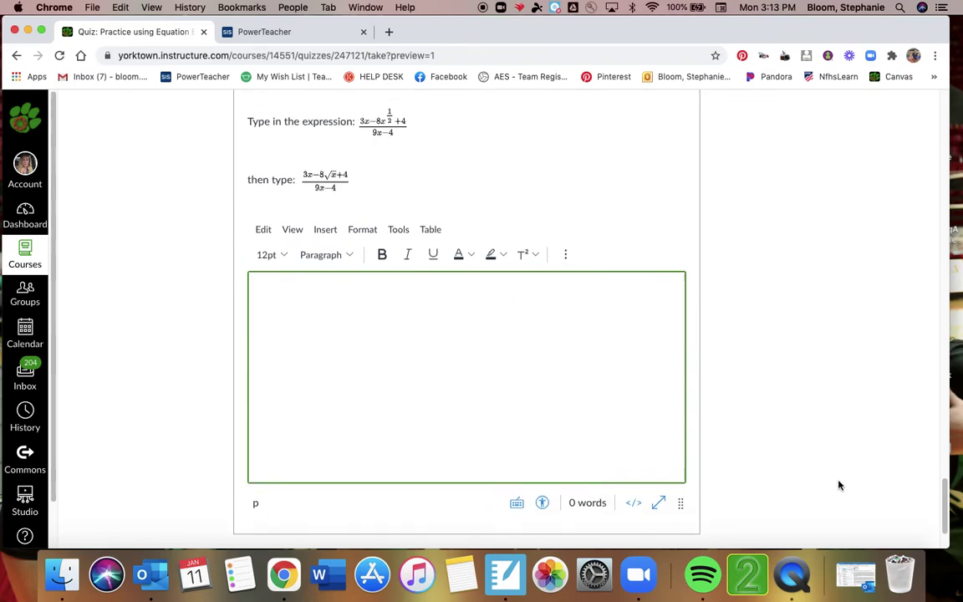
pyautogui.click(565, 265)
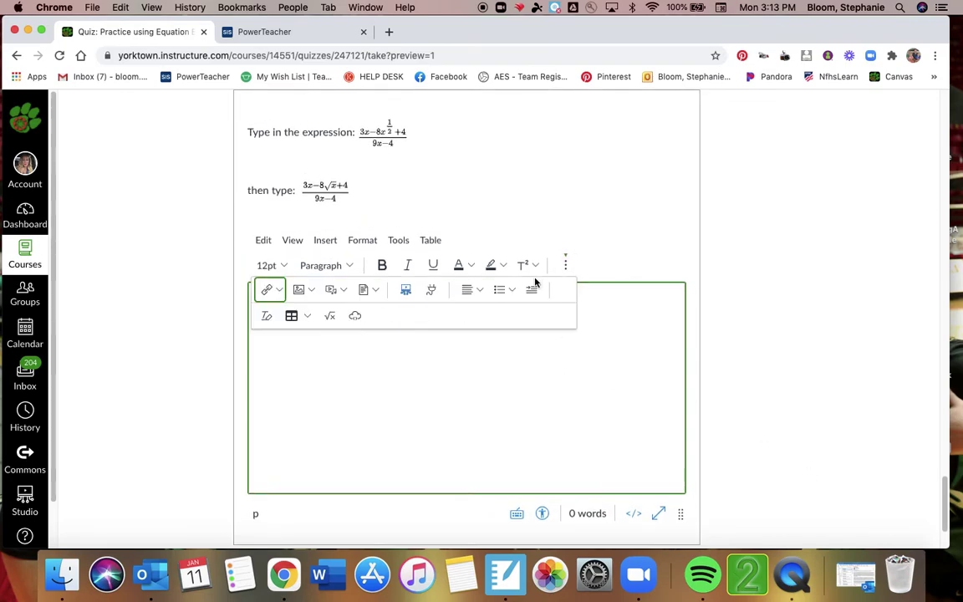
pyautogui.click(330, 317)
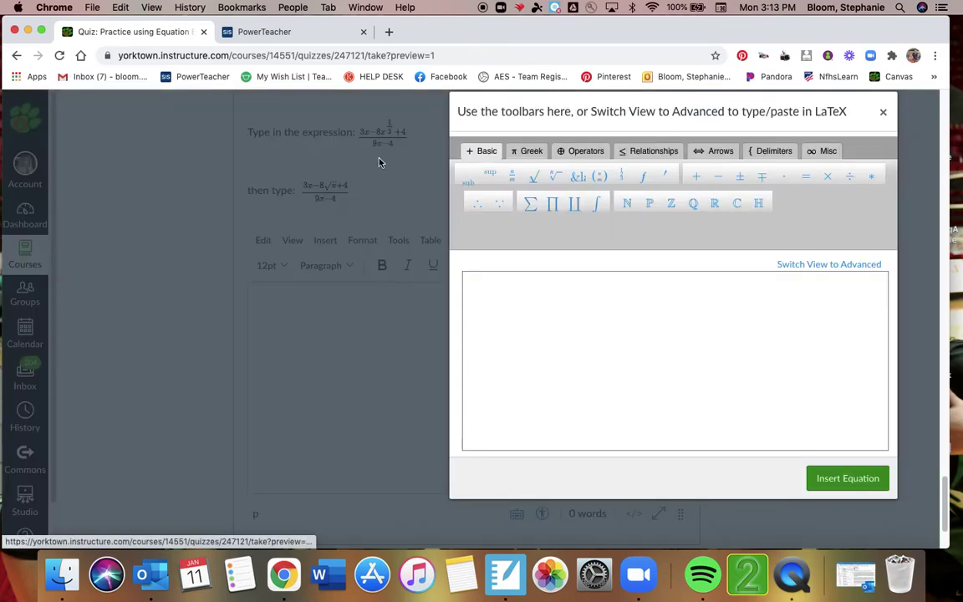
pyautogui.click(513, 179)
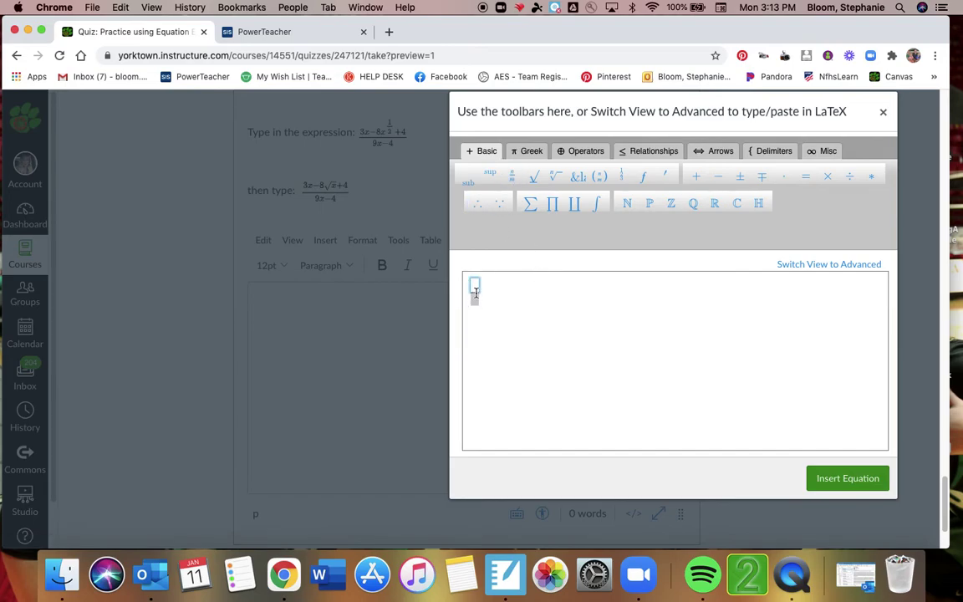
pyautogui.write('3x')
pyautogui.write('-8x')
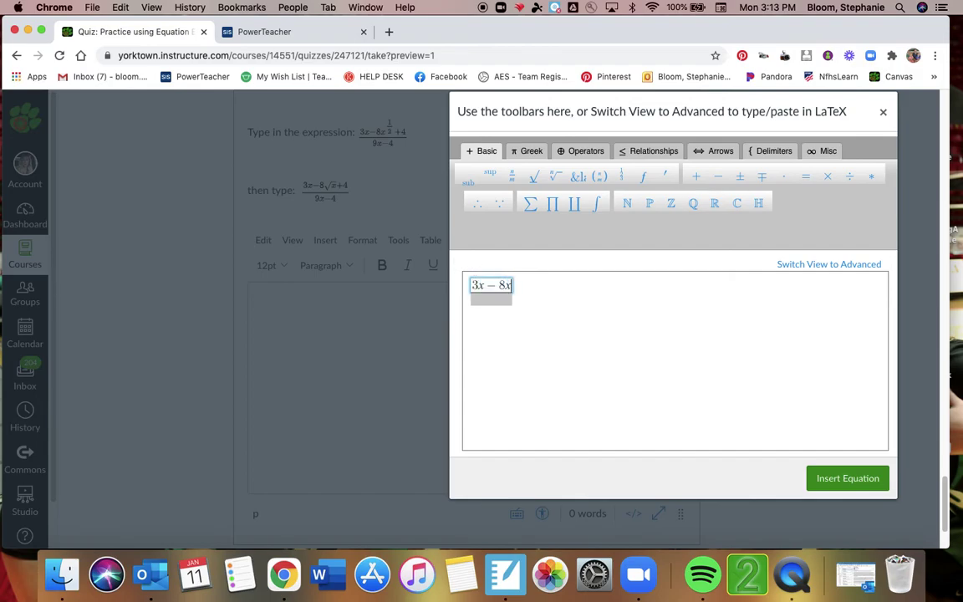
# Add the 1/2 exponent, + 4, and the 9x − 4 denominator, then insert the equation
pyautogui.click(490, 174)
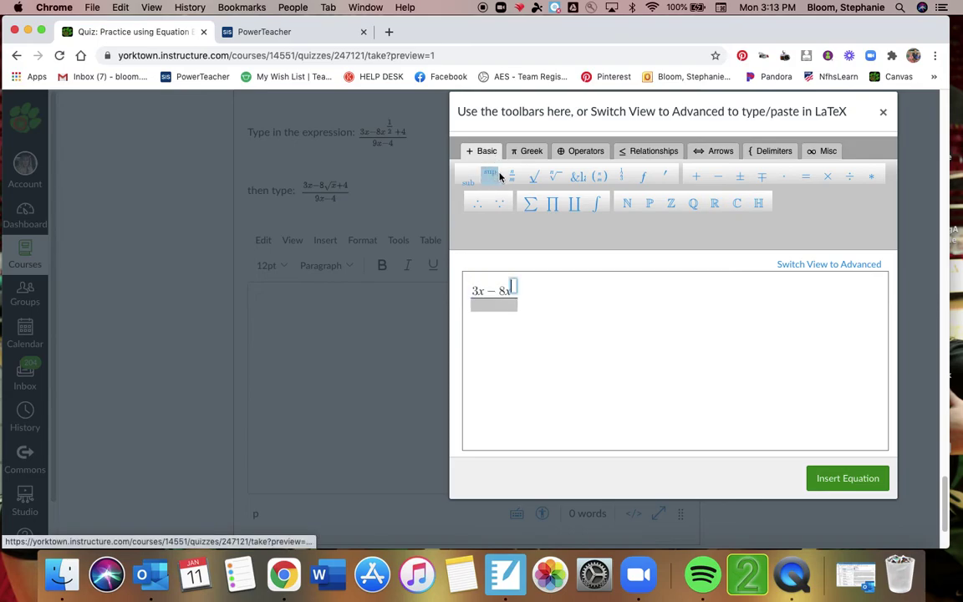
pyautogui.click(511, 178)
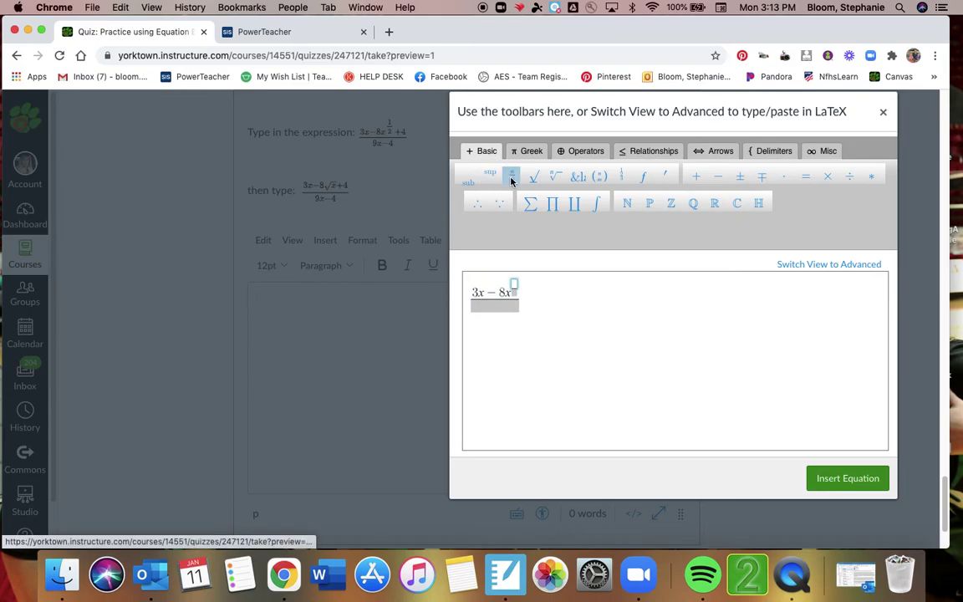
pyautogui.write('1/2')
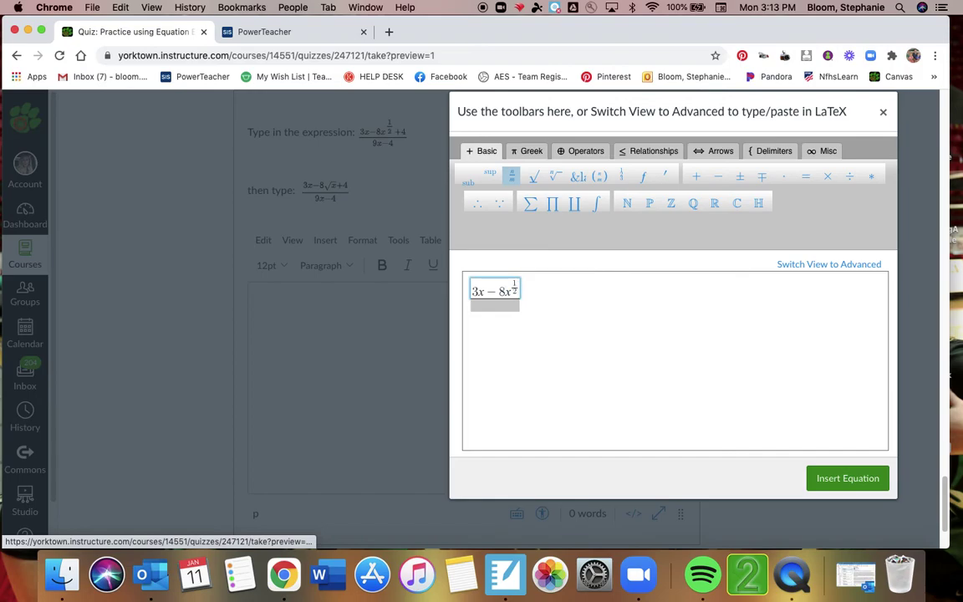
pyautogui.press('Right')
pyautogui.press('Right')
pyautogui.write('+4')
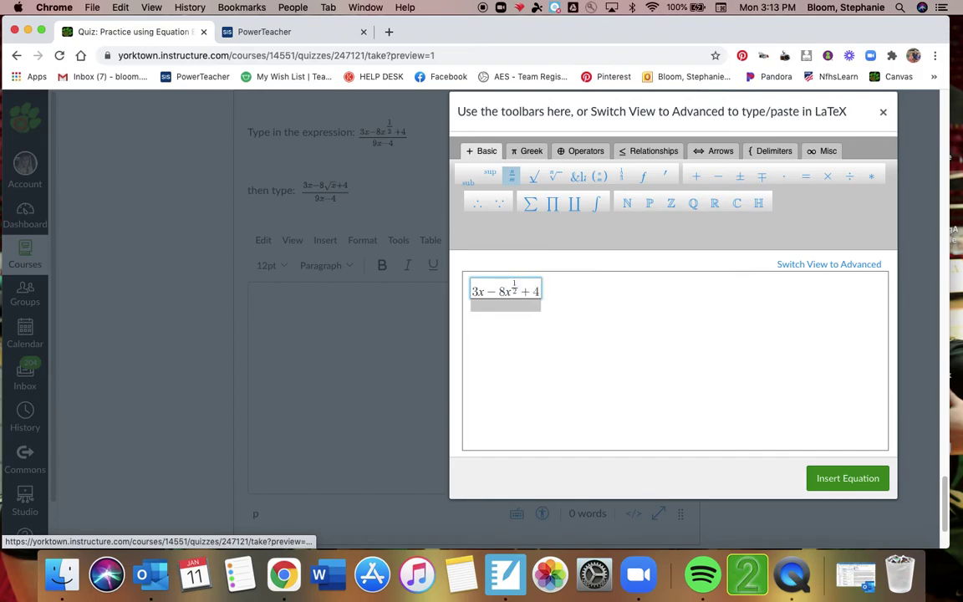
pyautogui.click(505, 306)
pyautogui.write('9')
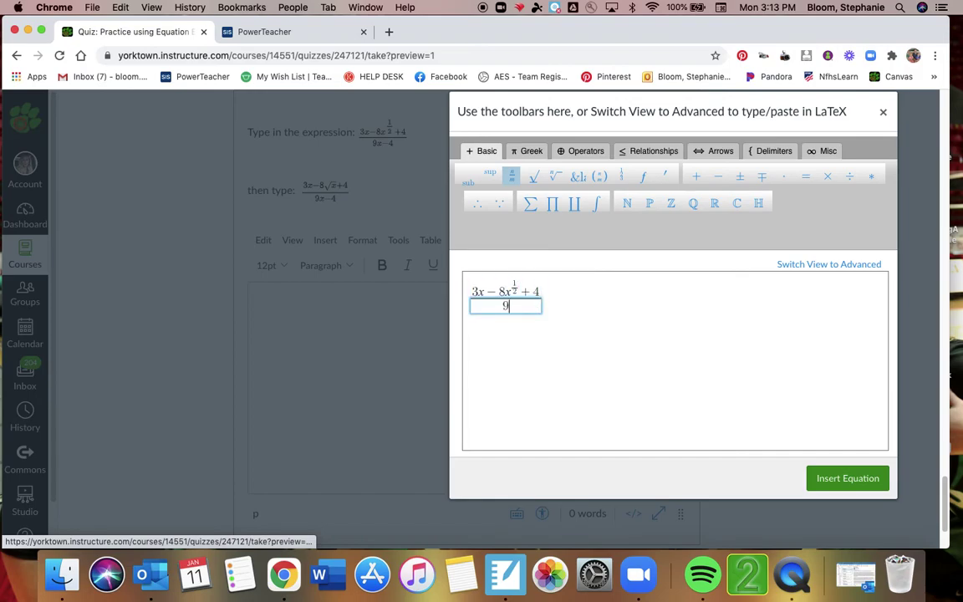
pyautogui.write('x-4')
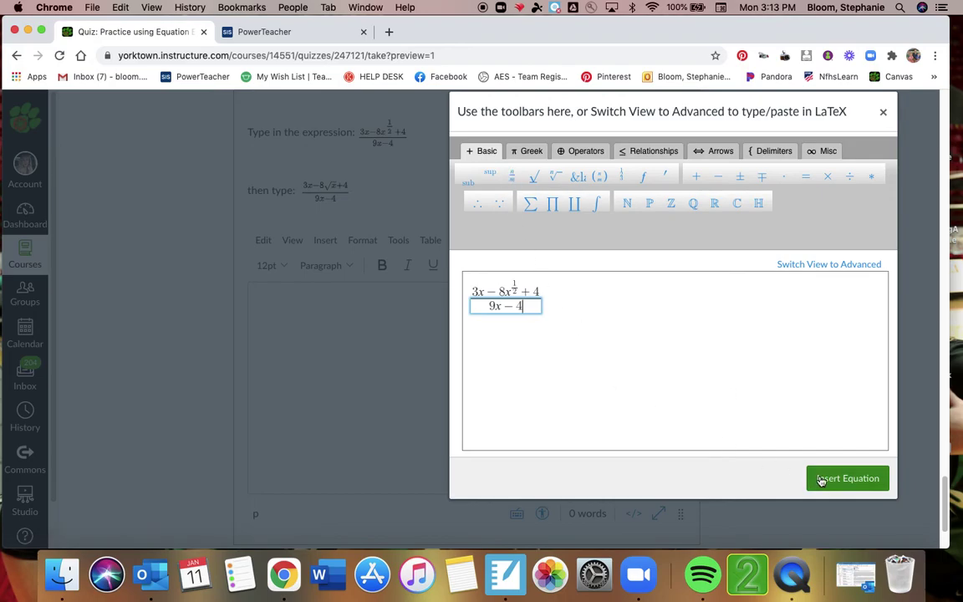
pyautogui.click(847, 478)
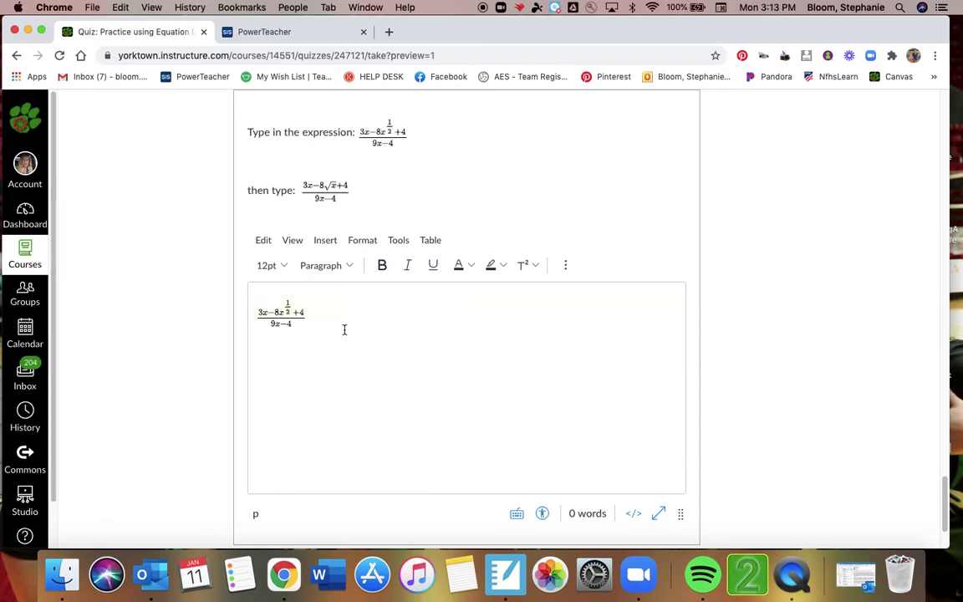
# On a new line, reopen the equation editor and begin a fraction with 3x − 8√x
pyautogui.press('Return')
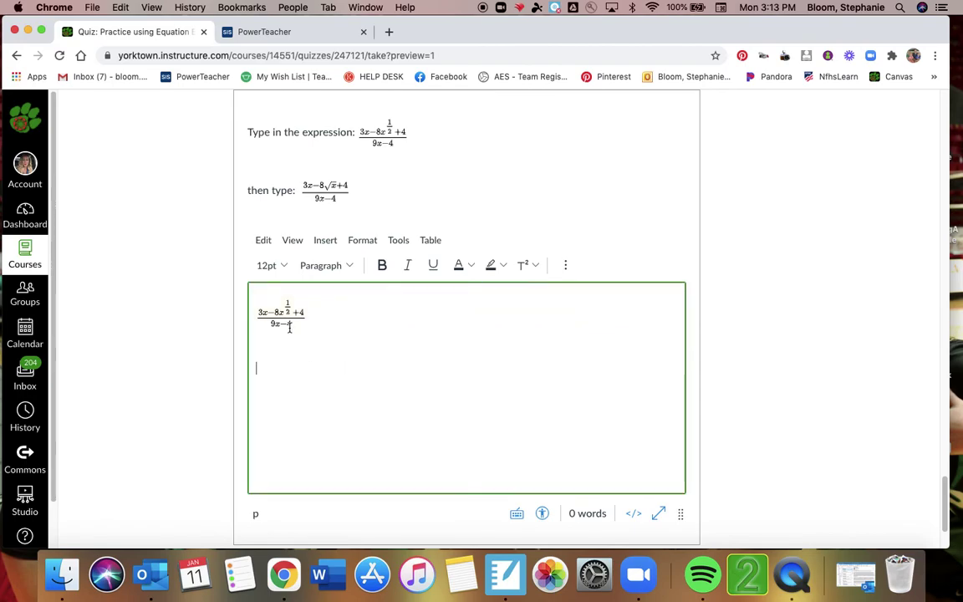
pyautogui.click(567, 268)
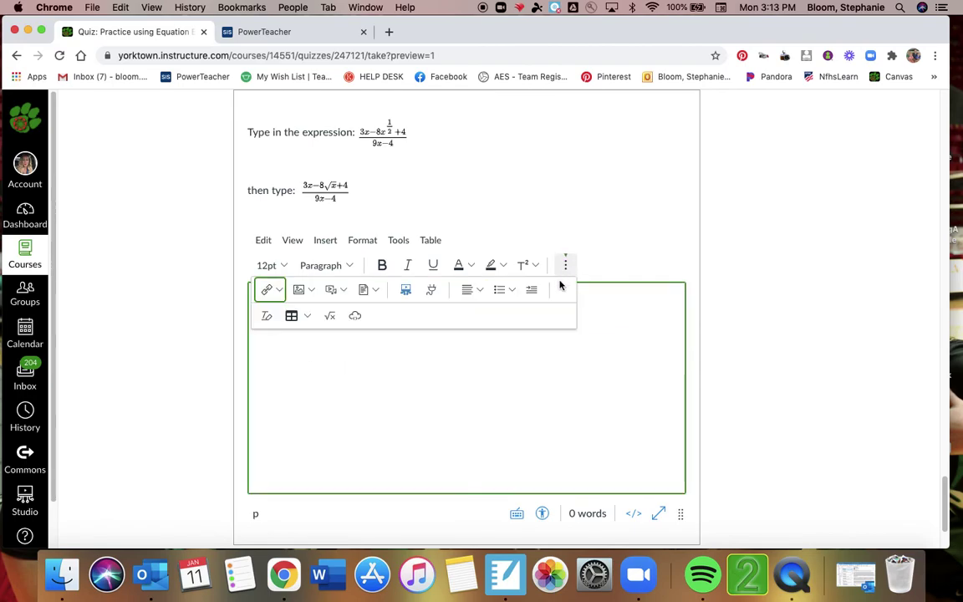
pyautogui.click(328, 316)
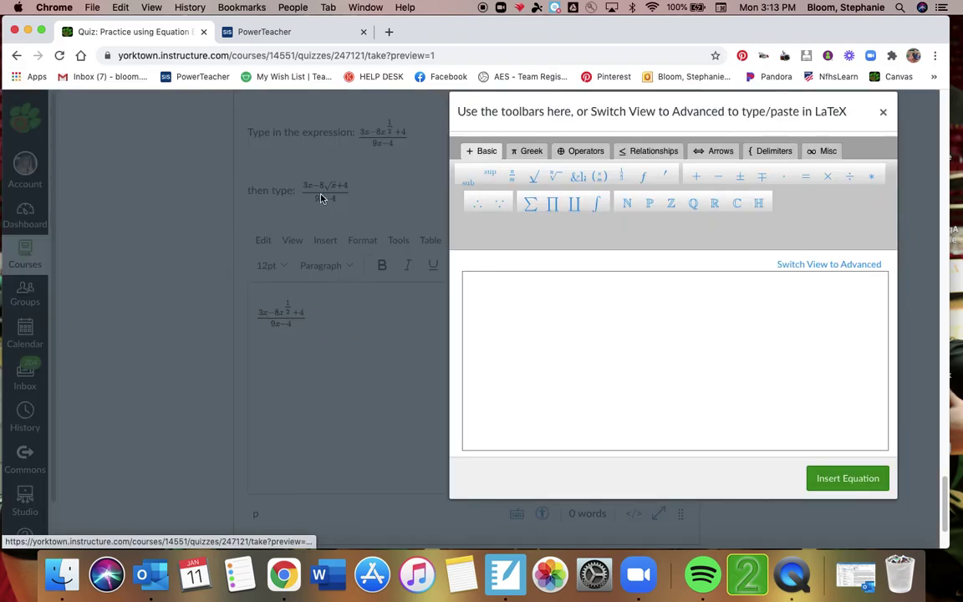
pyautogui.click(506, 180)
pyautogui.write('3x')
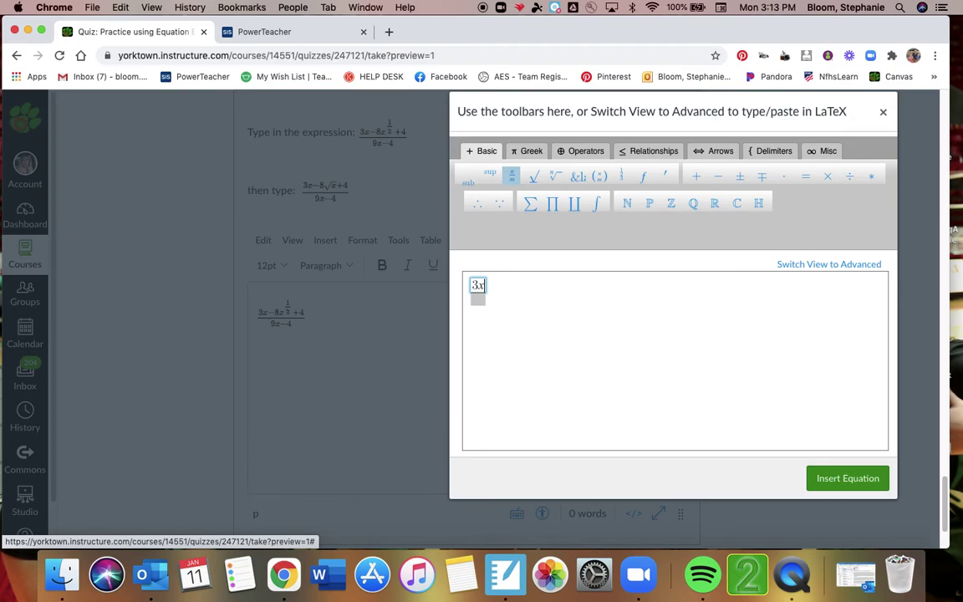
pyautogui.write('-8')
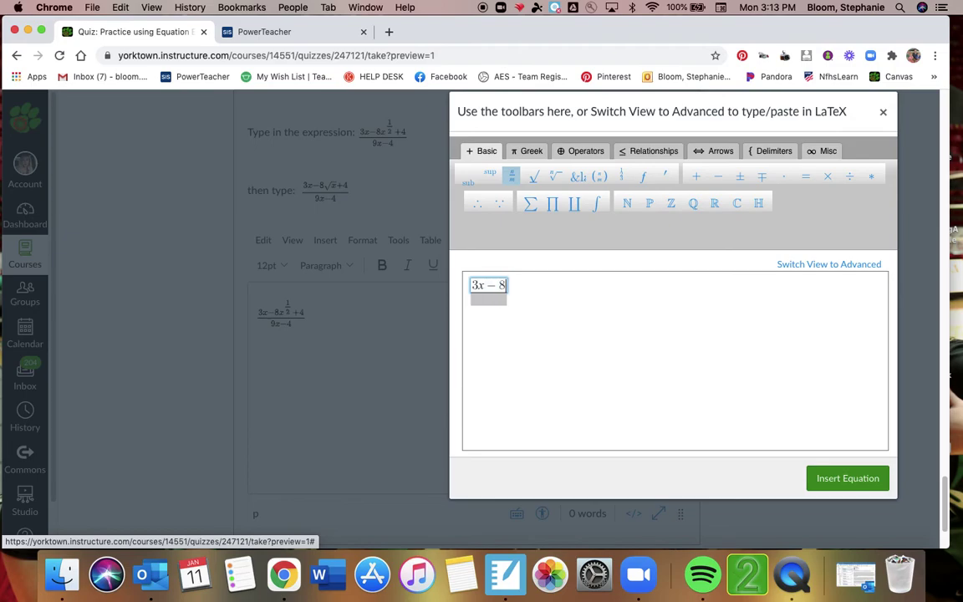
pyautogui.click(532, 176)
pyautogui.write('x')
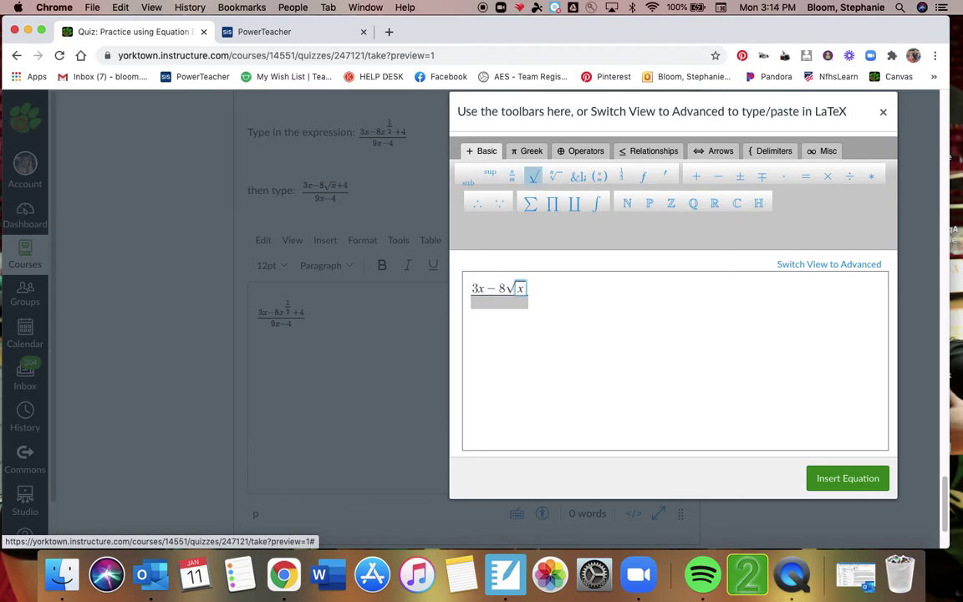
# Finish with + 4 over 9x − 4 and insert the second equation below the first
pyautogui.press('Right')
pyautogui.write('+4')
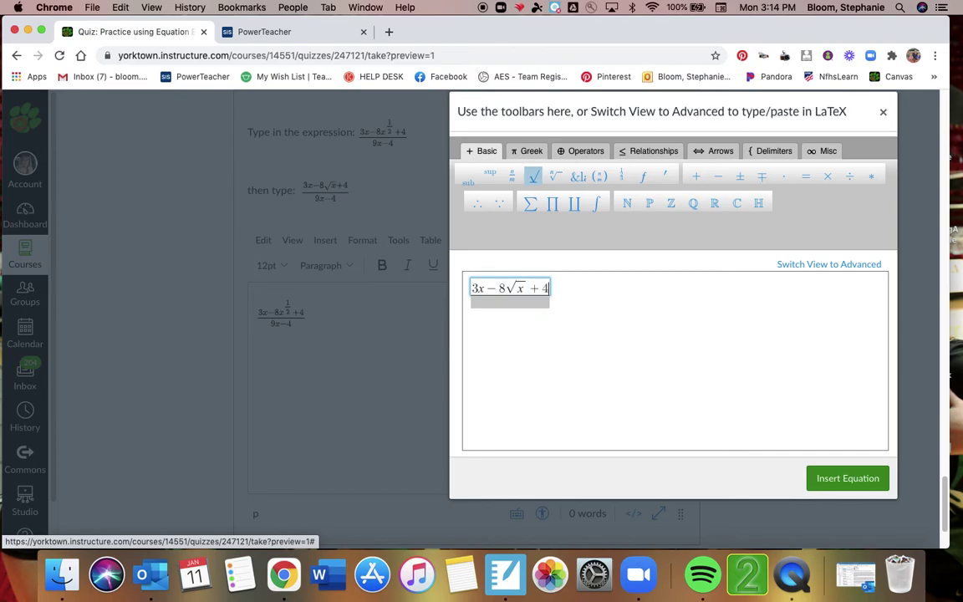
pyautogui.press('Down')
pyautogui.write('9')
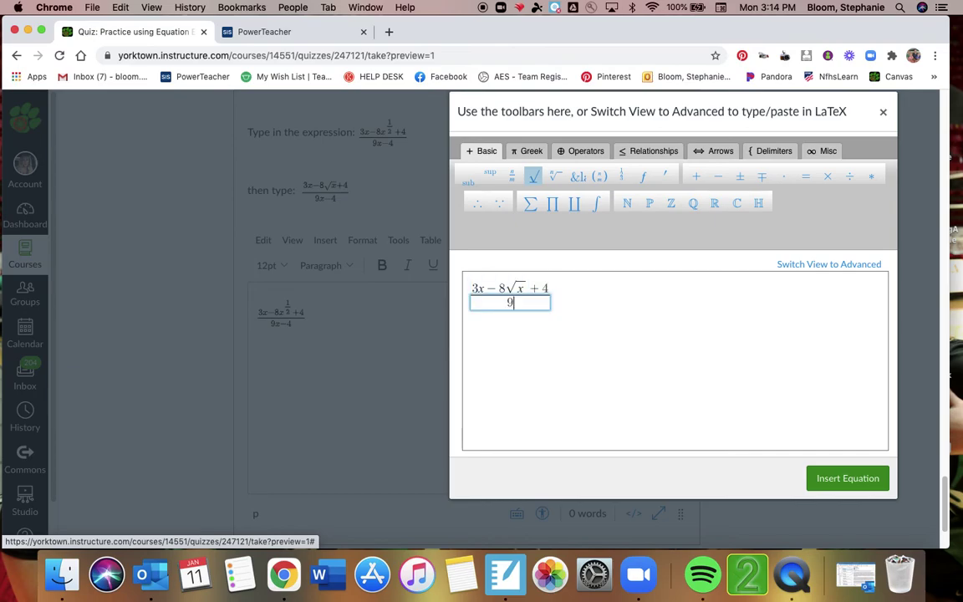
pyautogui.write('x-4')
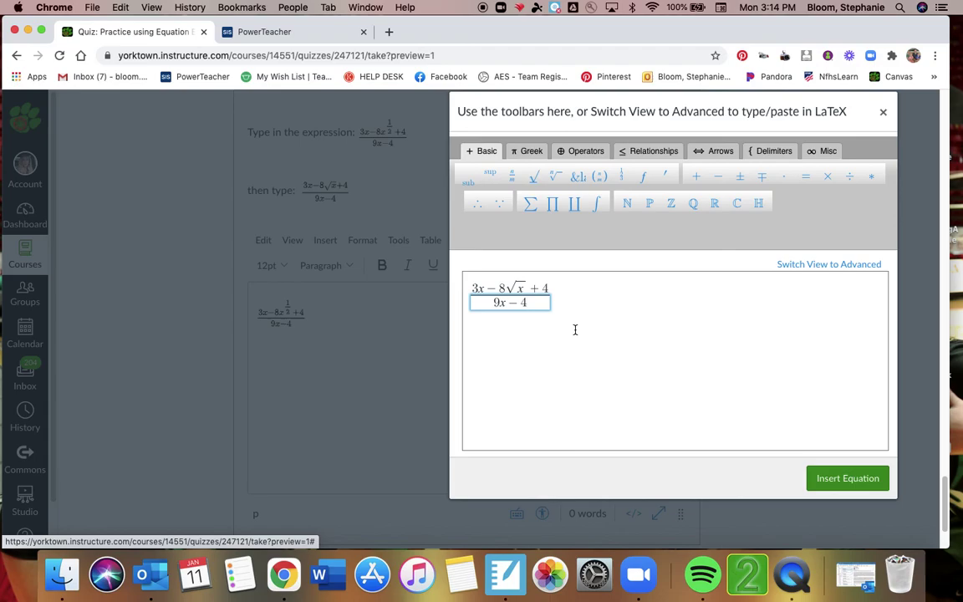
pyautogui.click(830, 479)
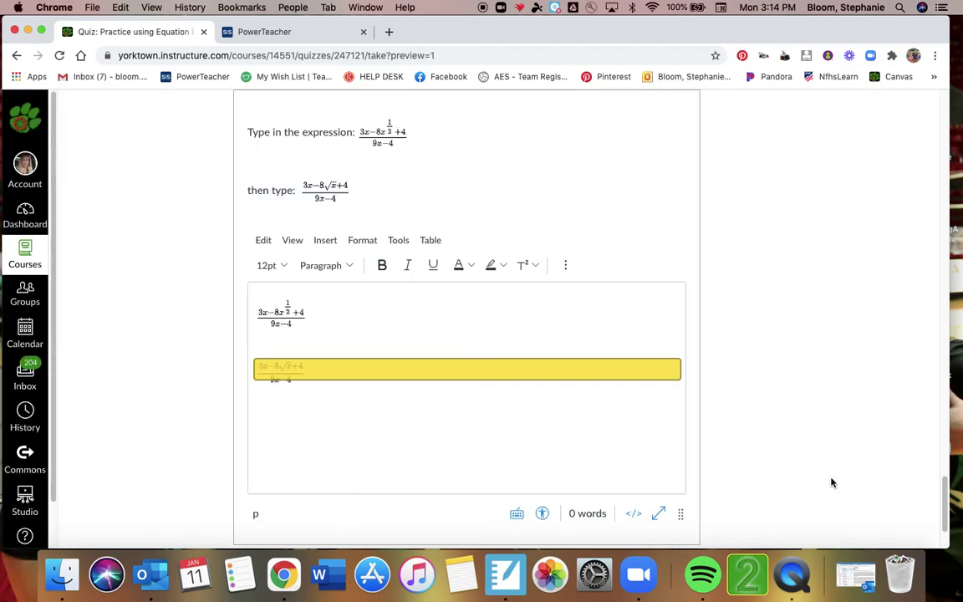
pyautogui.scroll(-2, 832, 483)
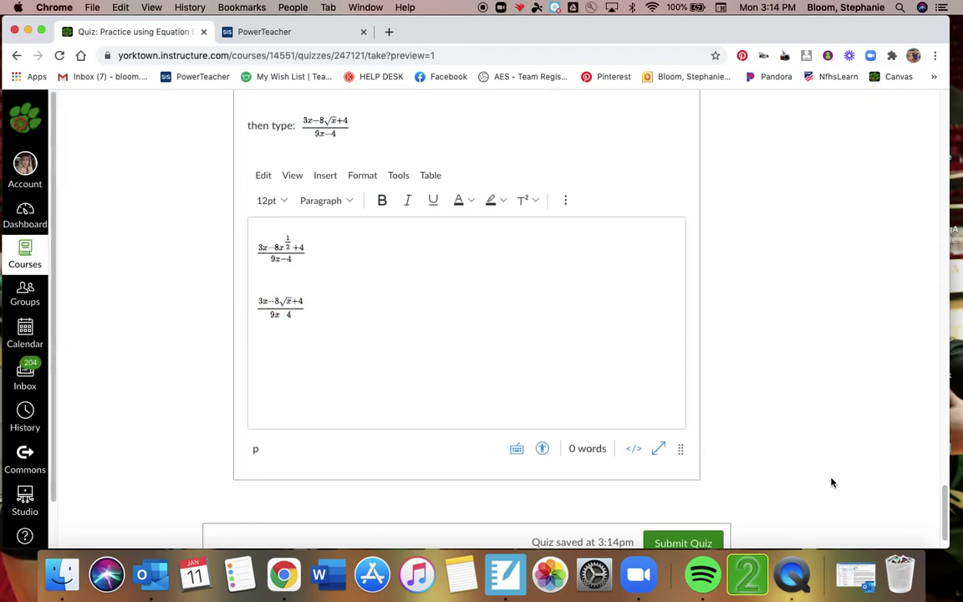
pyautogui.scroll(1, 831, 483)
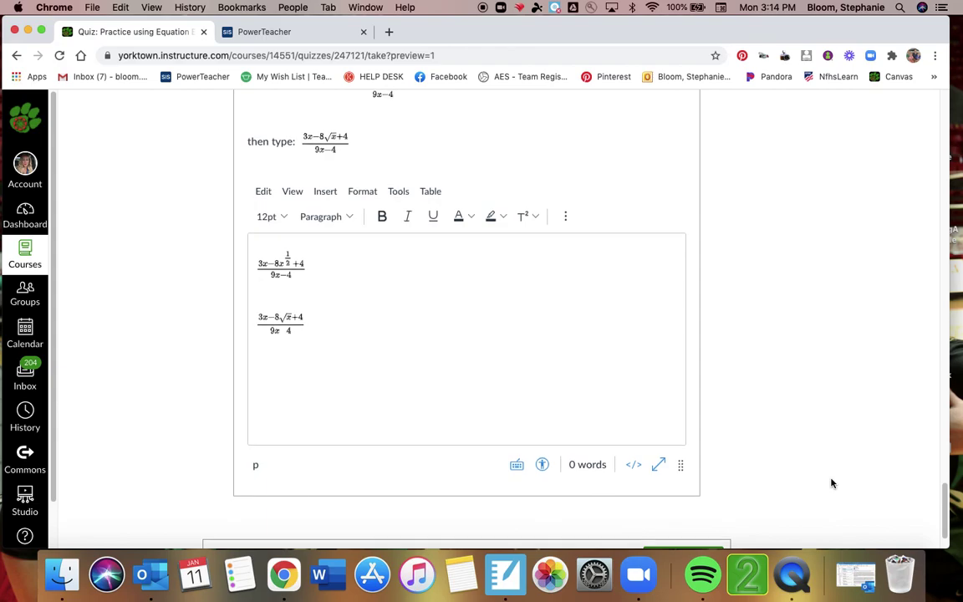
pyautogui.scroll(-2, 832, 483)
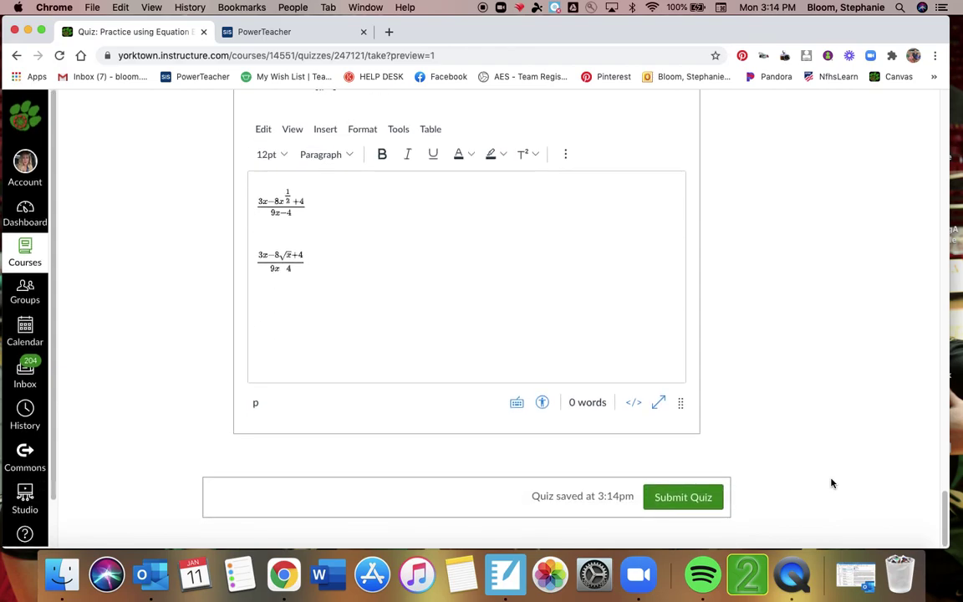